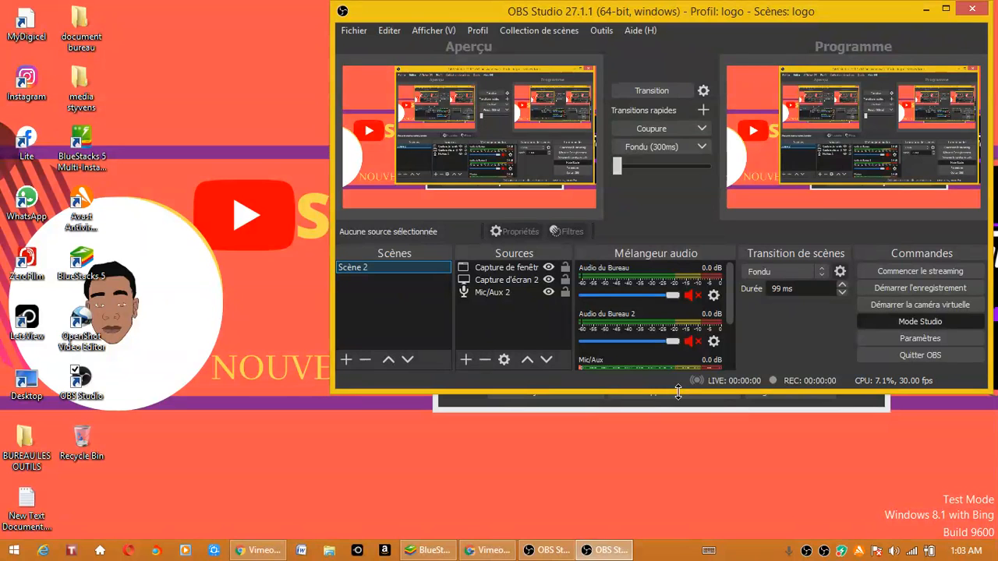
- Maximize the OBS window and move the Capture d'écran 2 source above Capture de fenêtre
left_click(946, 9)
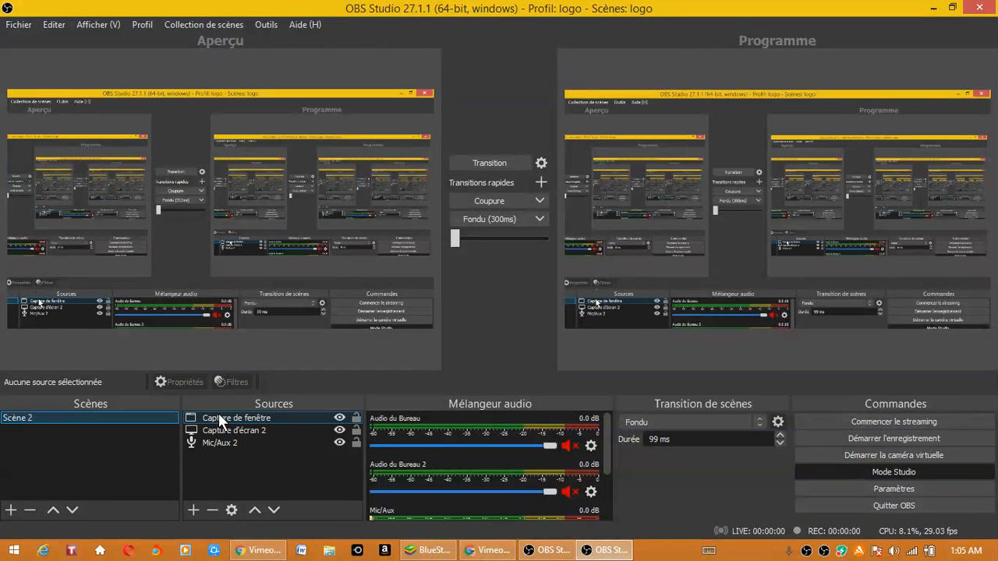
mouse_move(237, 431)
left_mouse_down()
mouse_move(235, 409)
mouse_move(237, 418)
left_mouse_up()
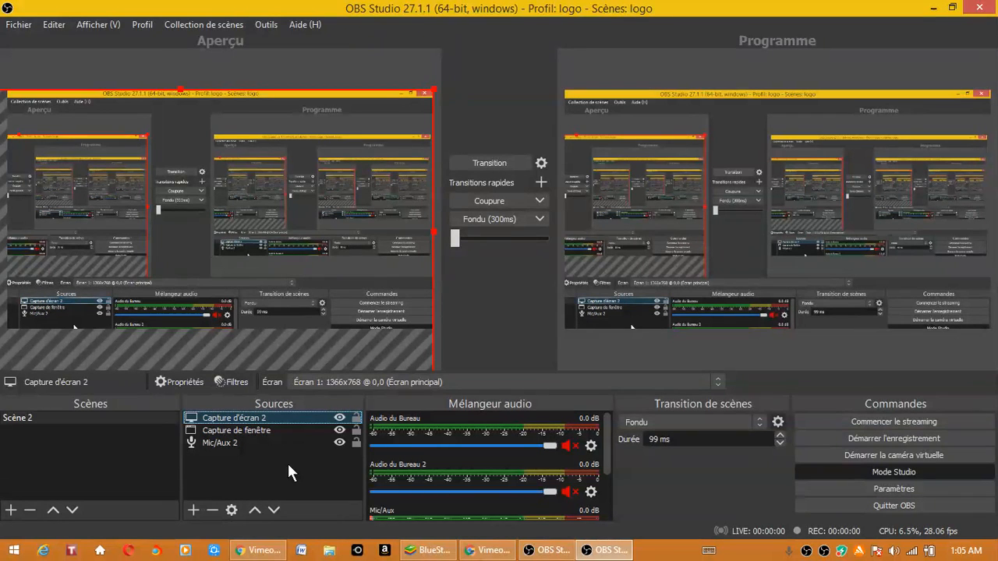
- Add a new display capture source named Capture d'écran for Écran 1 with the cursor captured, and hide Capture d'écran 2
left_click(194, 509)
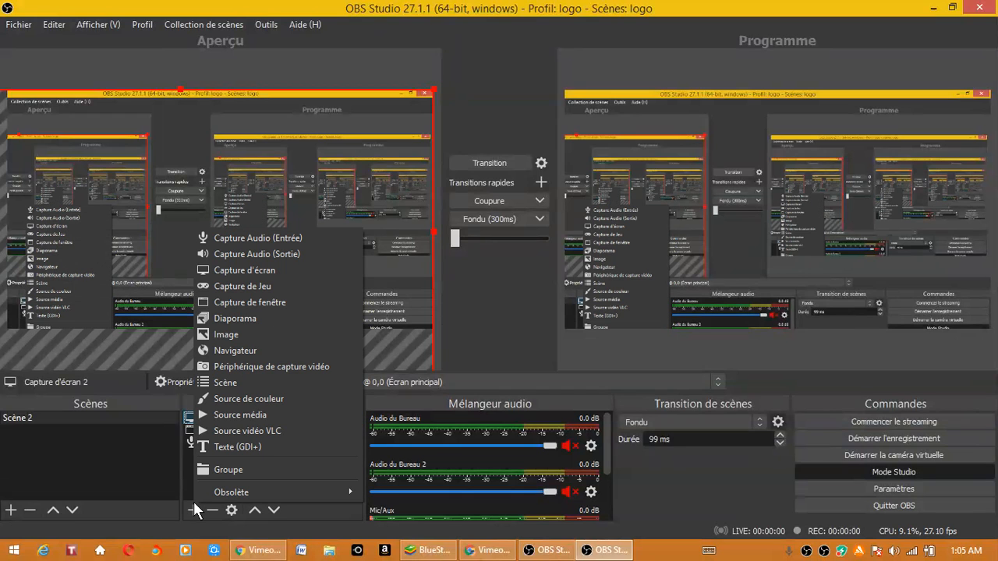
left_click(237, 269)
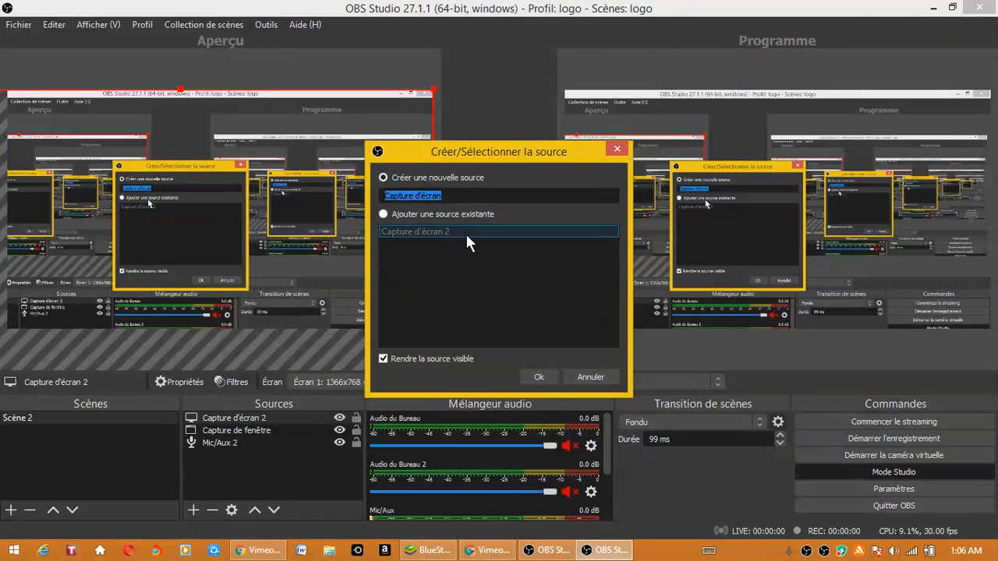
left_click(538, 376)
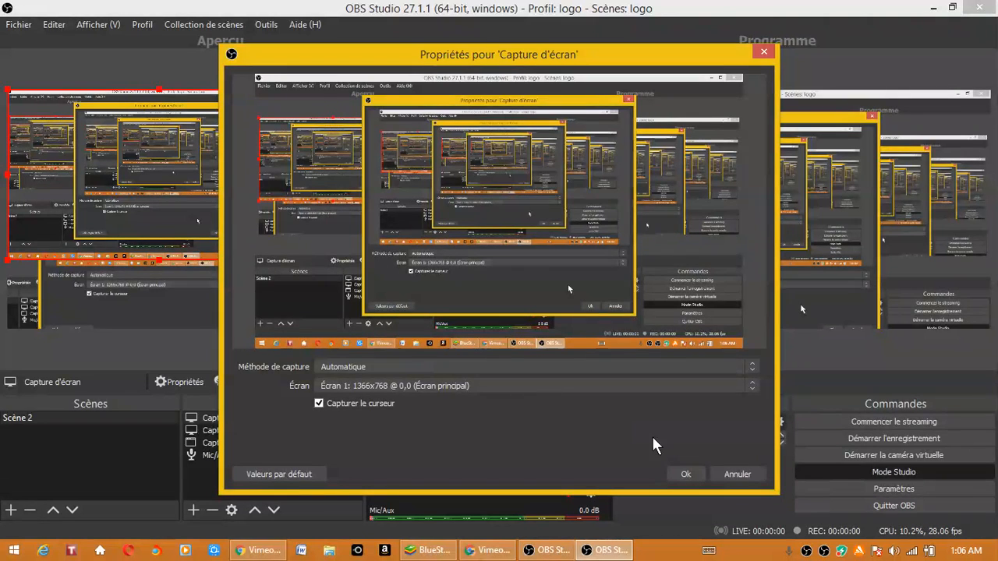
left_click(685, 474)
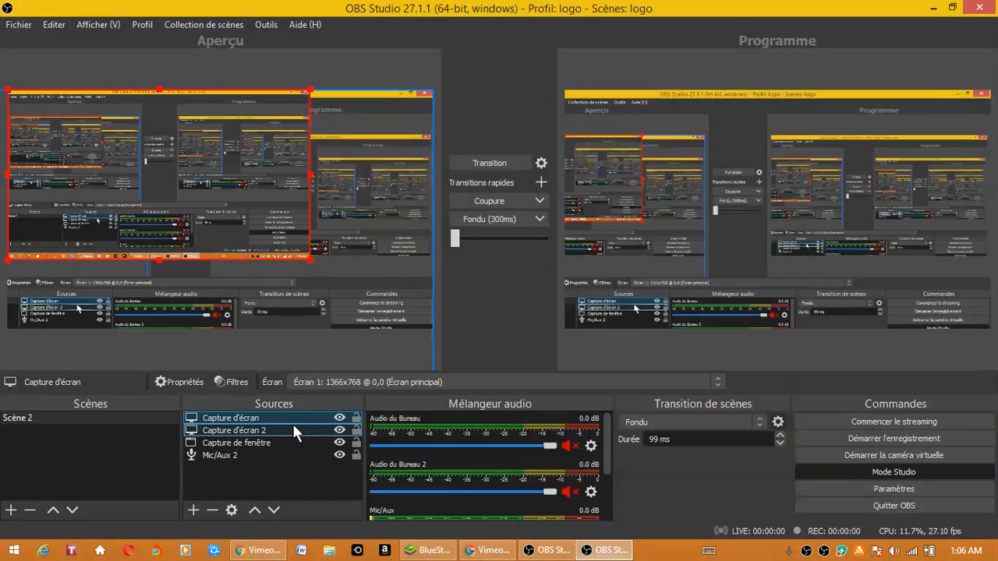
left_click(328, 430, "ctrl")
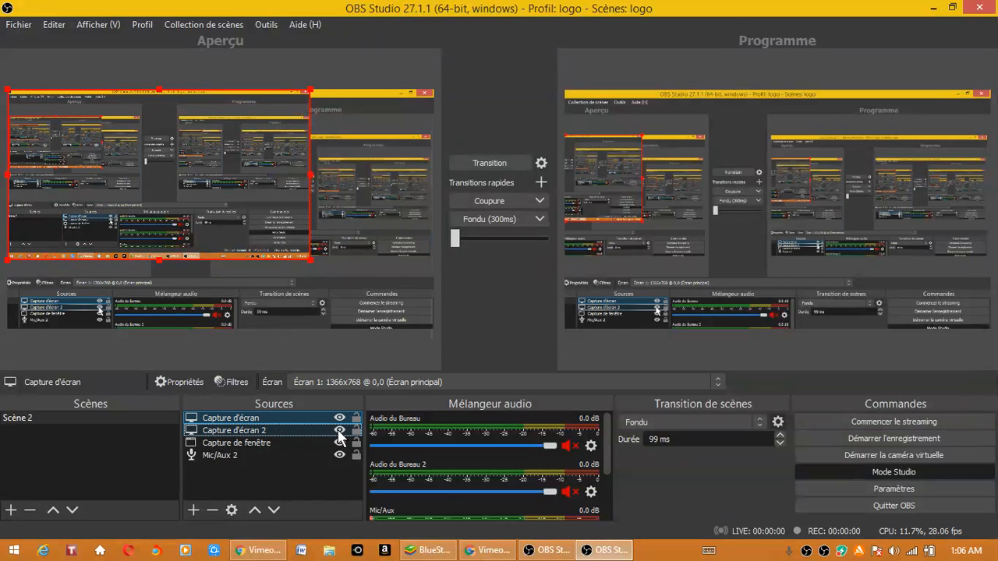
left_click(338, 431)
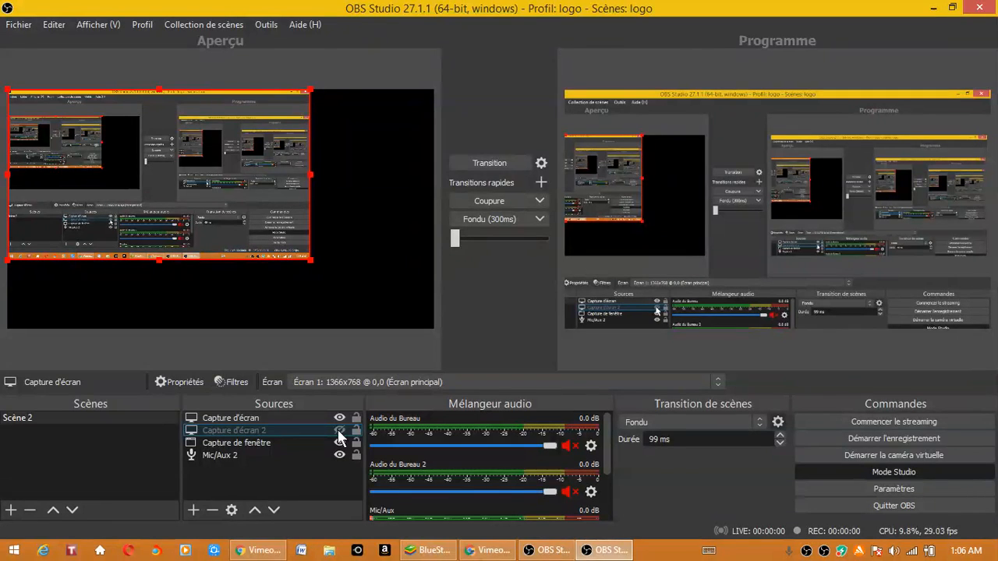
- Review the output settings, including the streaming audio bitrate options and the recording folder selection, leaving them as they are
left_click(809, 491)
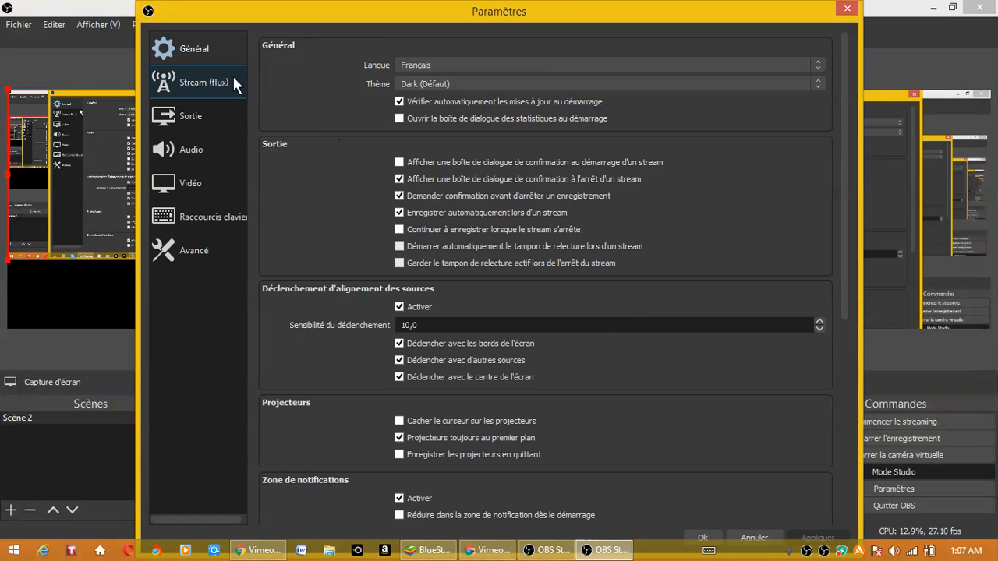
left_click(205, 115)
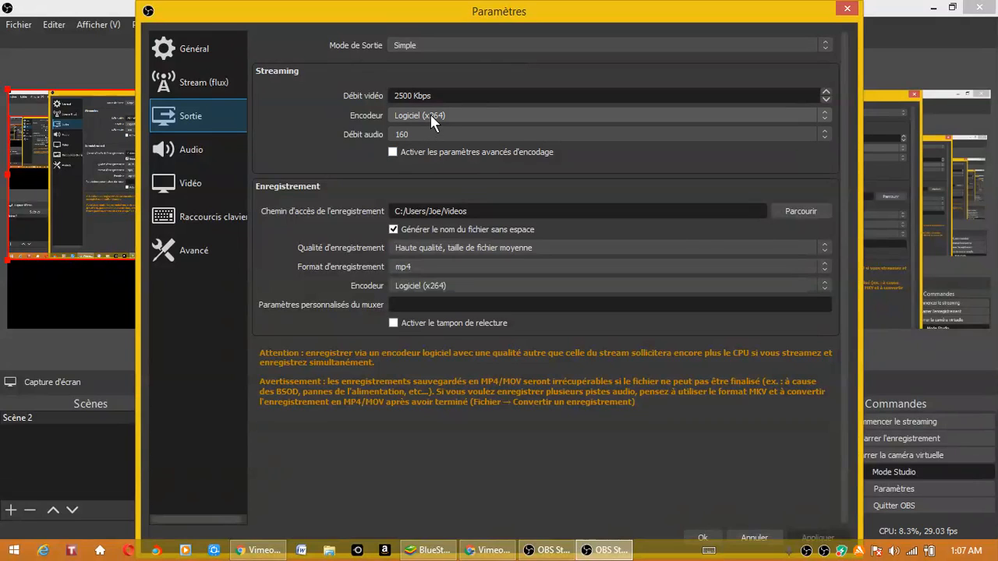
left_click(398, 137)
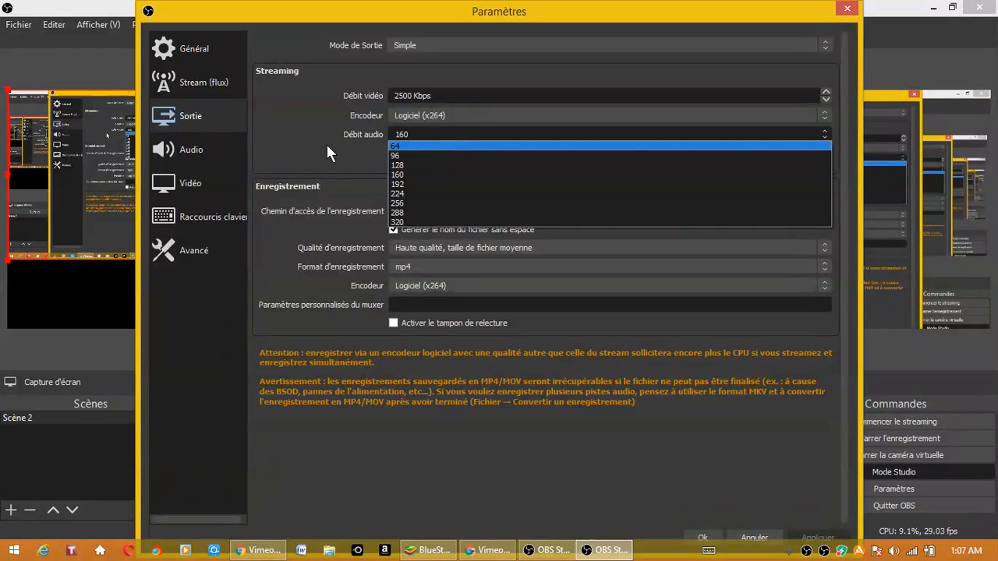
left_click(293, 170)
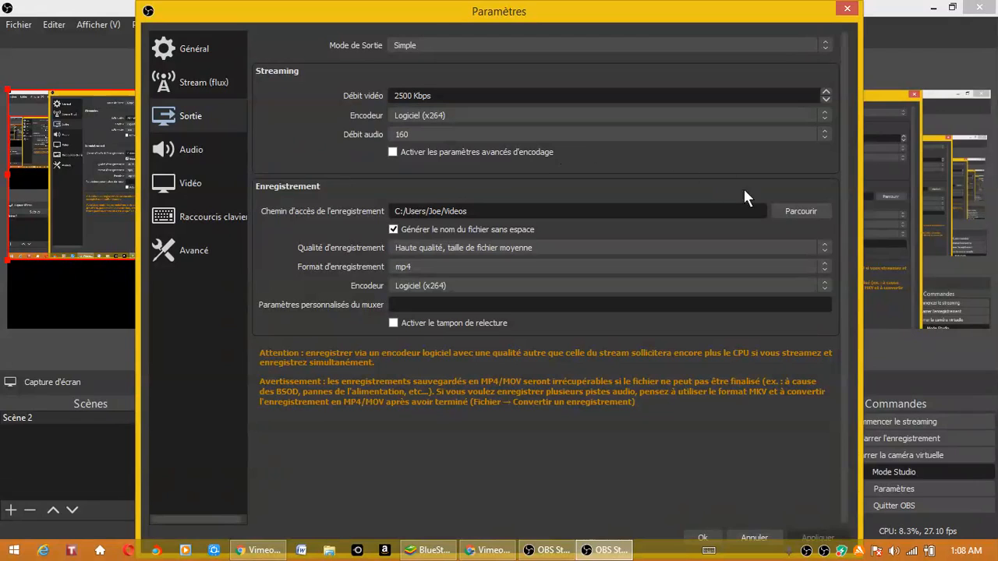
left_click(783, 211)
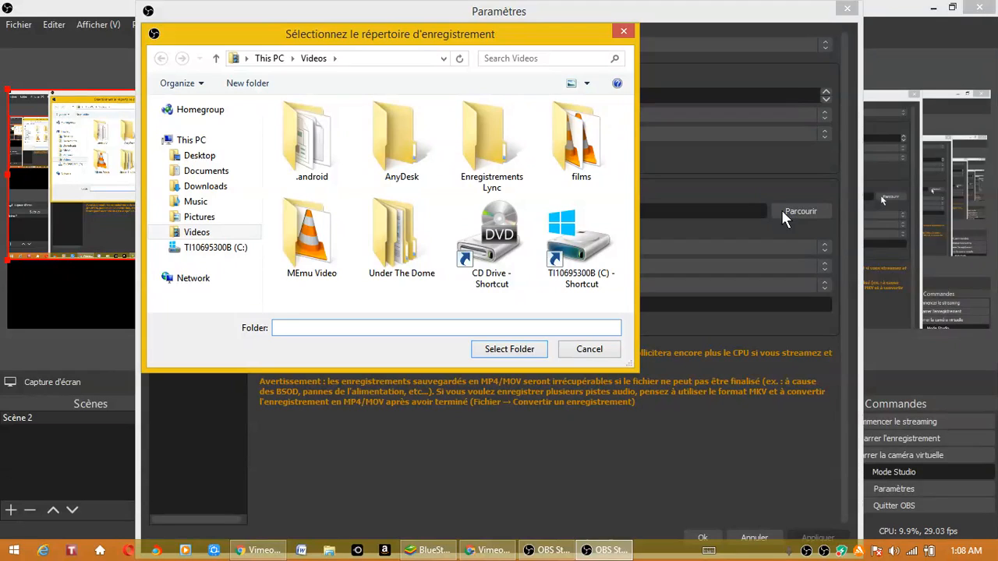
left_click(628, 34)
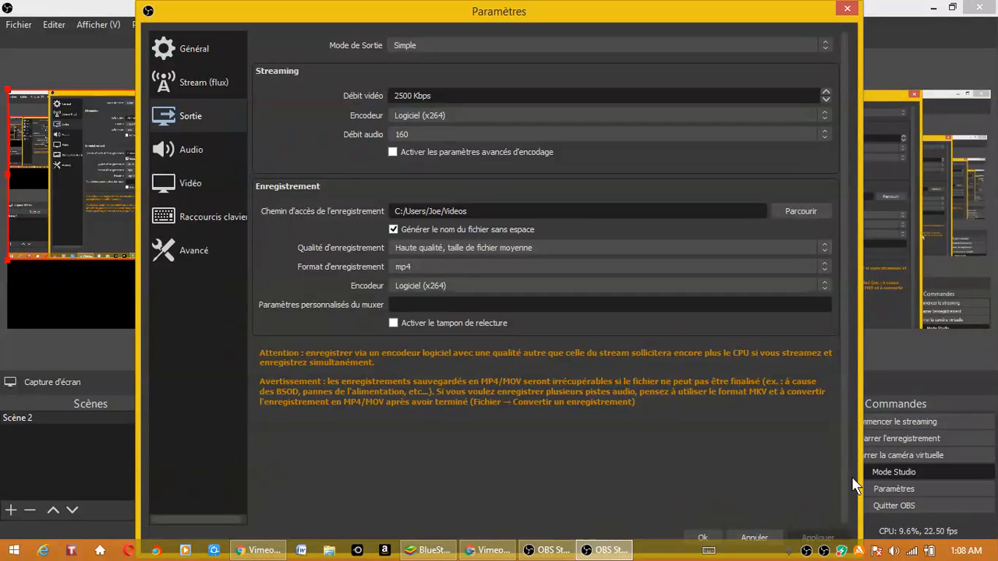
left_click(702, 538)
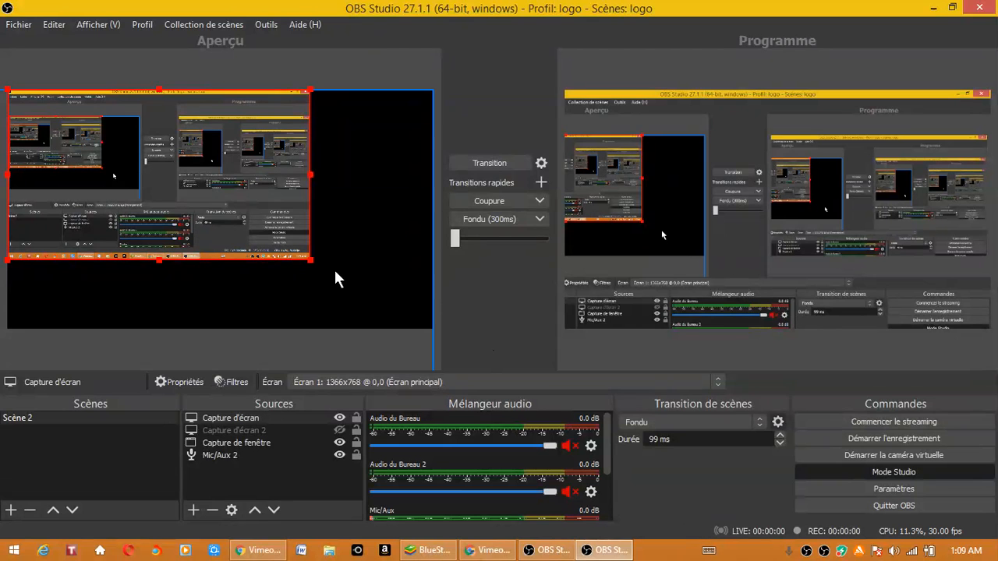
- Enlarge the Capture d'écran source in the preview and position it so that it nearly fills the canvas
left_click_drag(309, 262, 367, 285)
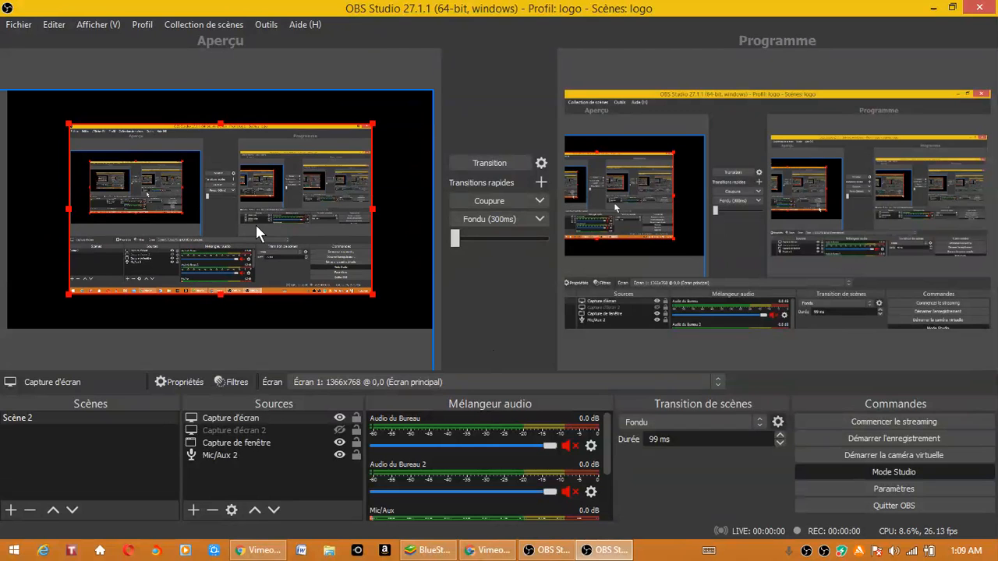
left_click_drag(67, 124, 23, 93)
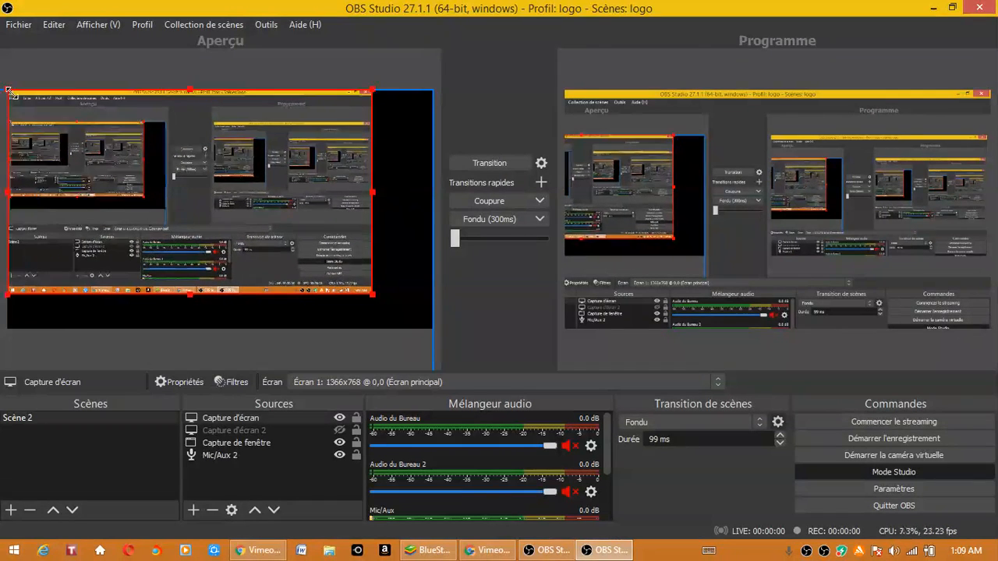
left_click(388, 307)
left_click(370, 294)
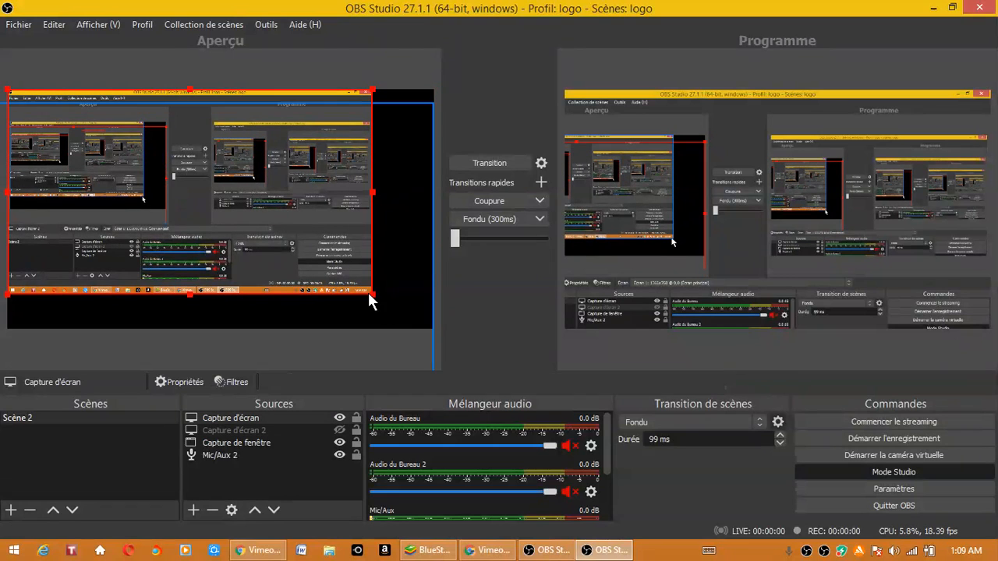
left_click_drag(370, 295, 388, 310)
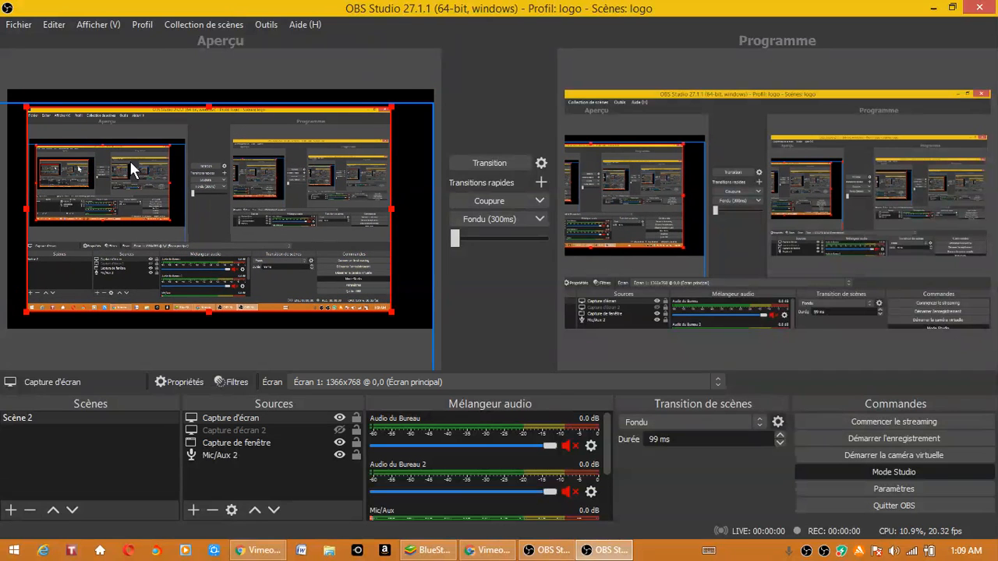
mouse_move(27, 107)
left_mouse_down()
mouse_move(8, 85)
mouse_move(11, 94)
left_mouse_up()
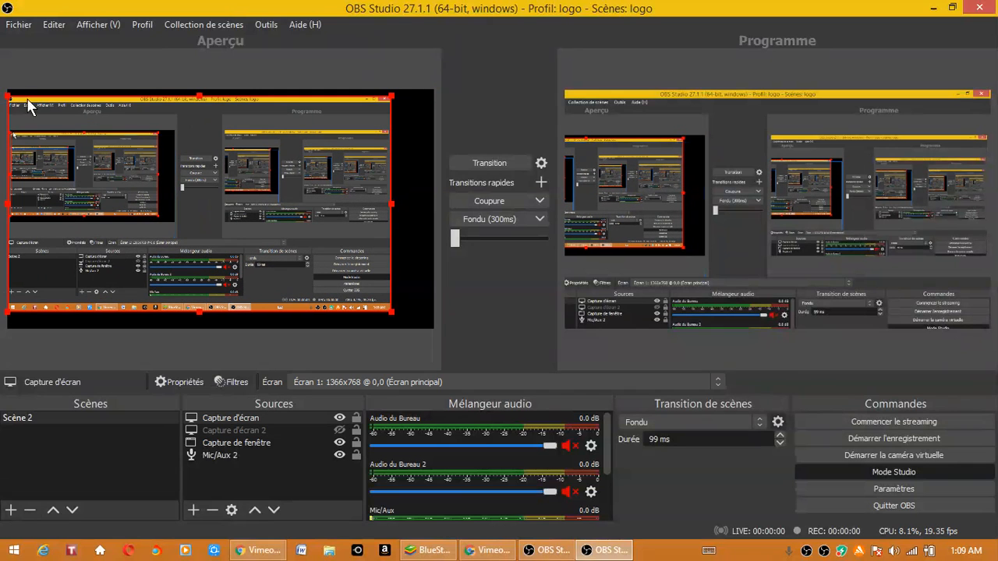
left_click_drag(388, 199, 409, 200)
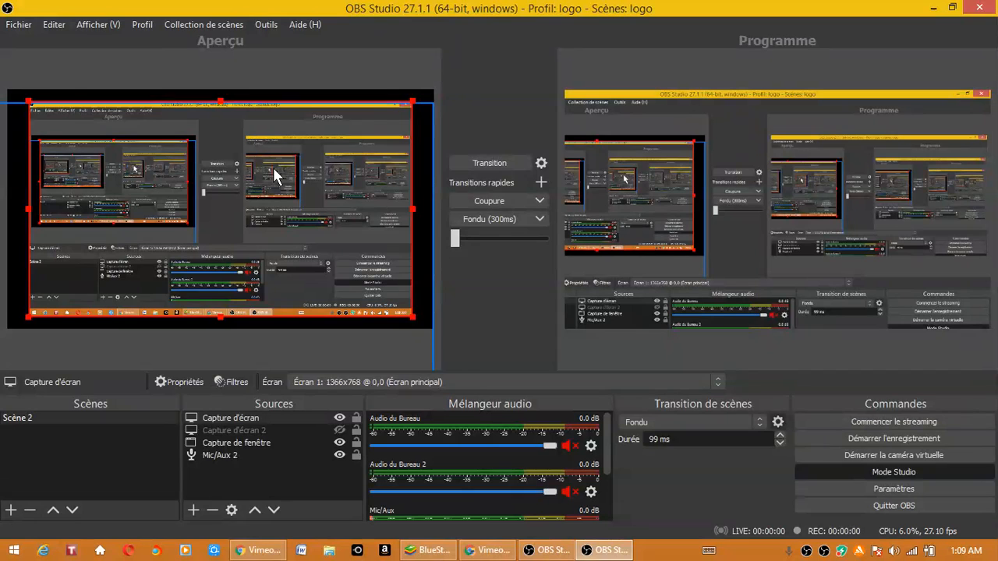
- Start recording, and postpone the OBS Studio 27.2.4 update offered in the other OBS window
left_click(814, 439)
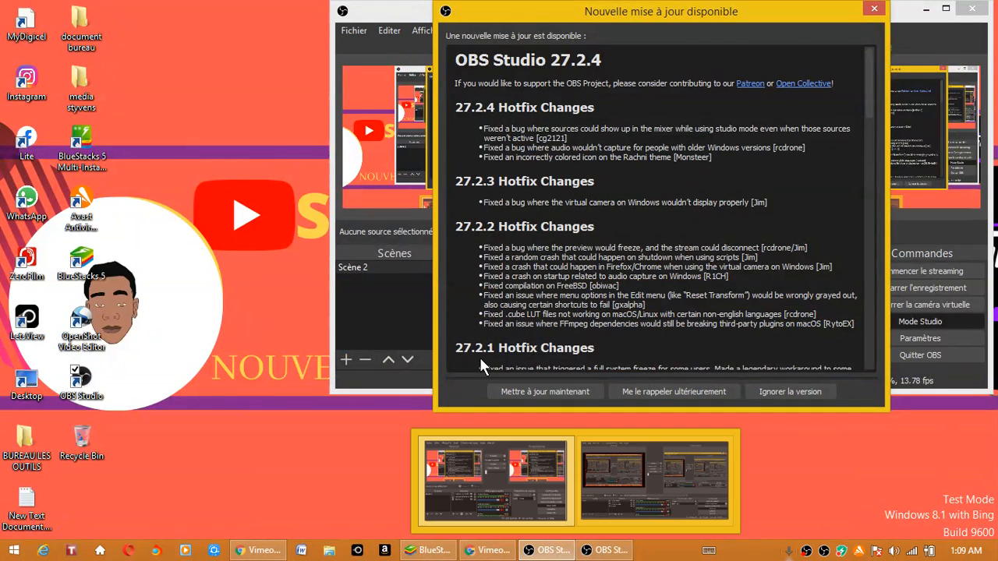
left_click(190, 149)
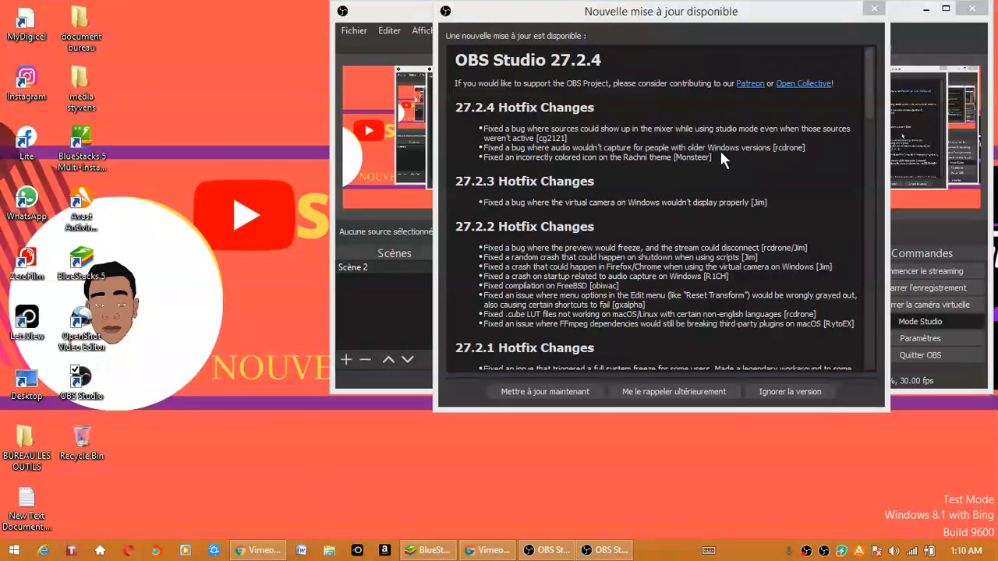
left_click(480, 349)
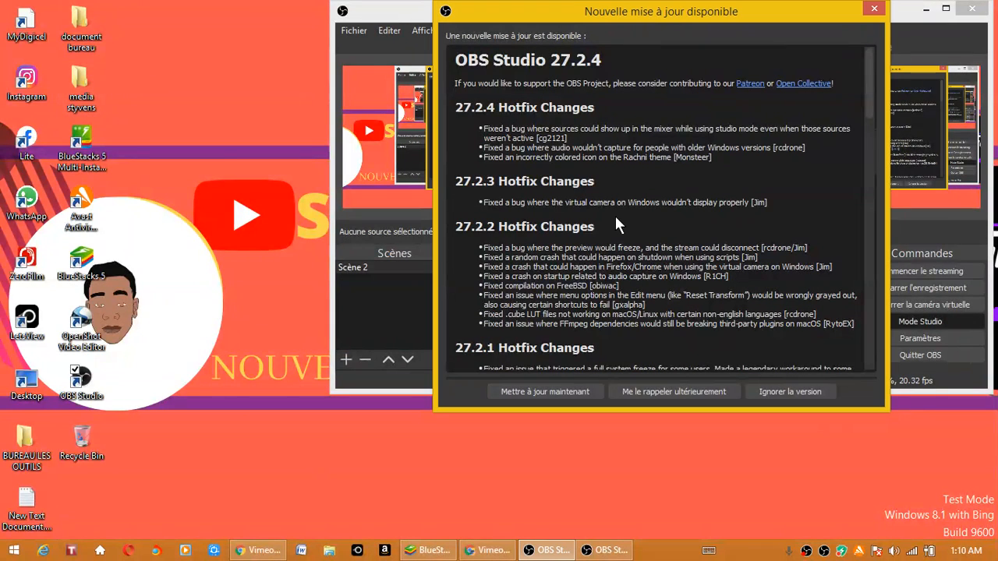
left_click(706, 392)
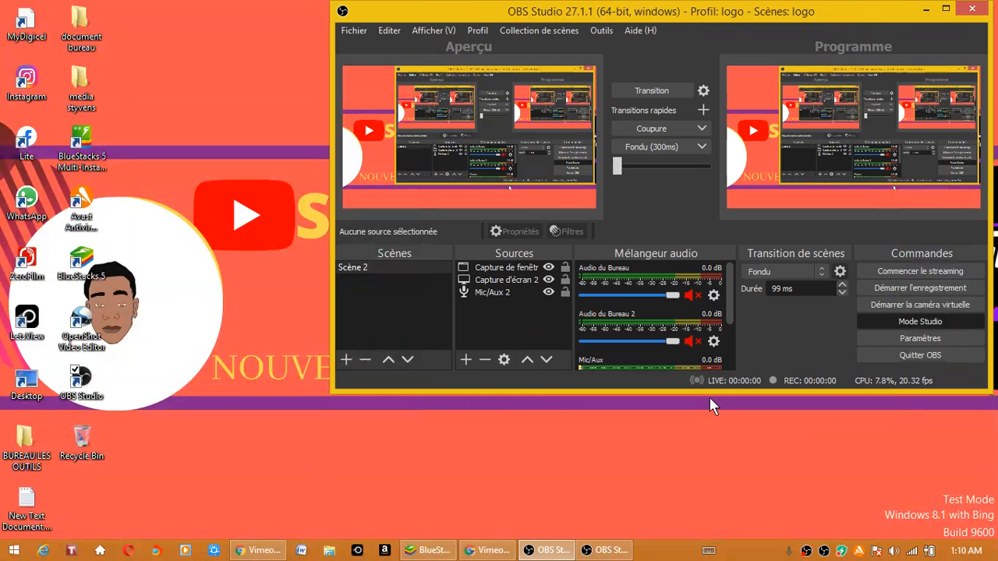
left_click(527, 248)
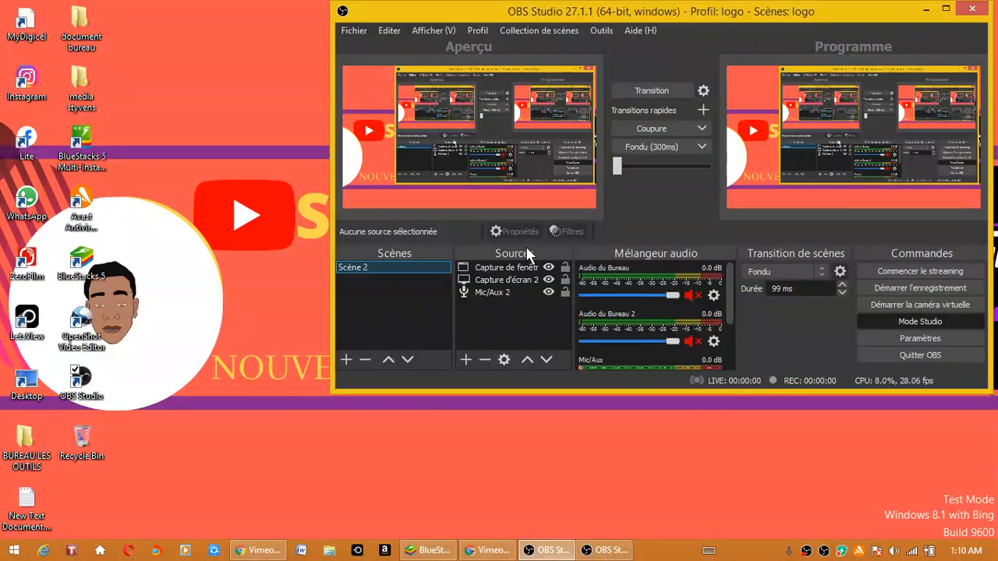
left_click(241, 239)
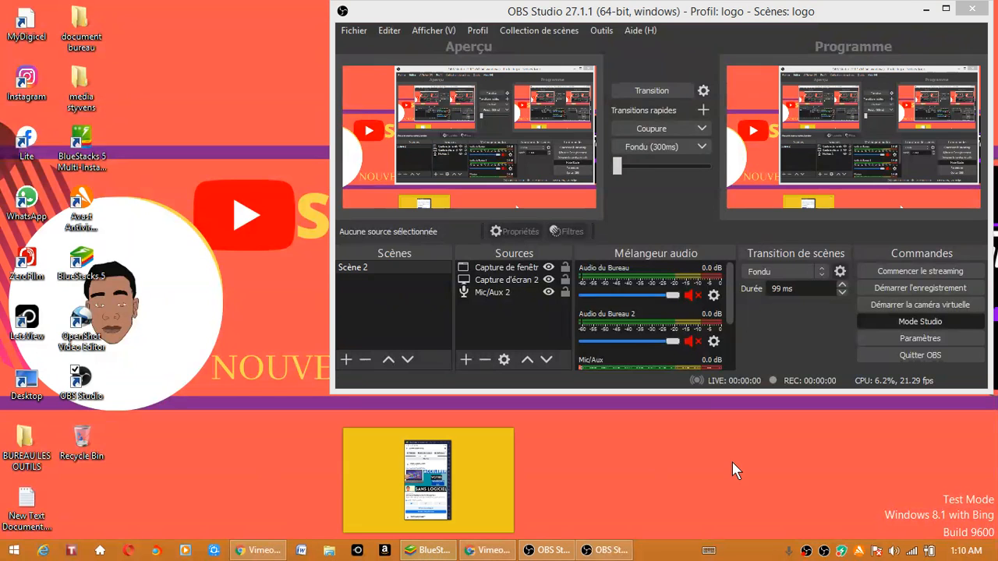
left_click(551, 557)
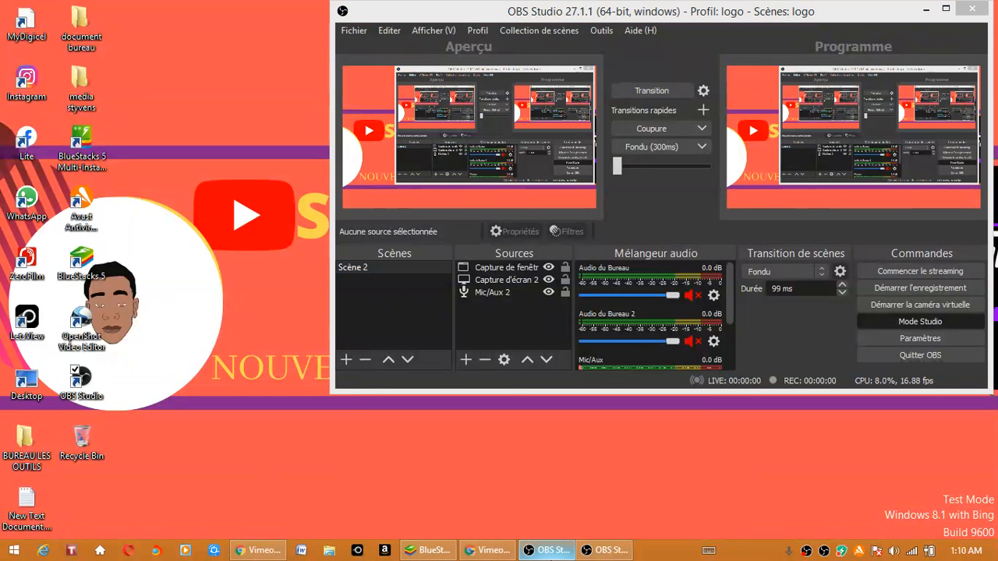
left_click(868, 308)
left_click(625, 498)
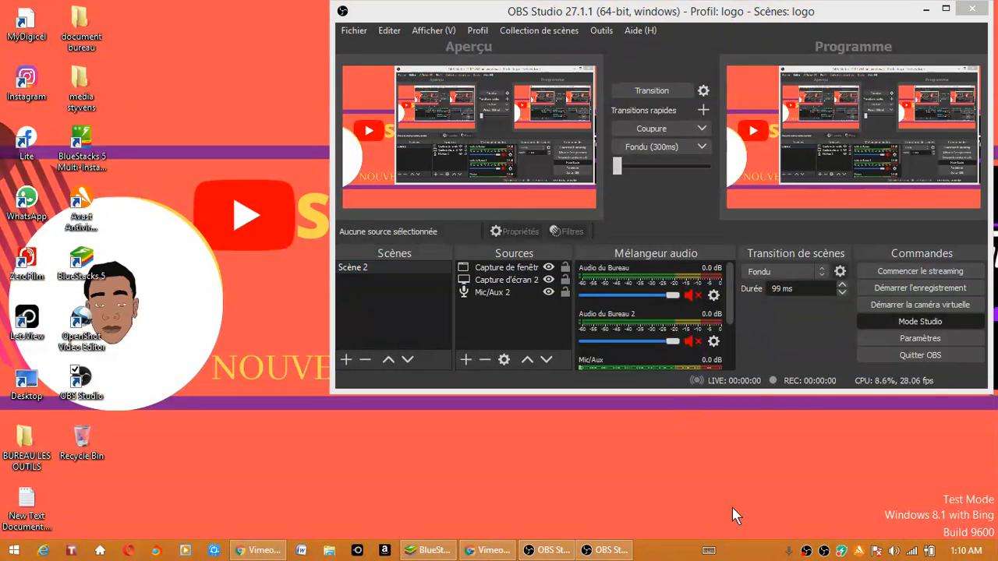
- Return to the OBS window that is recording, stop the recording and confirm the stop
mouse_move(544, 558)
left_click(602, 553)
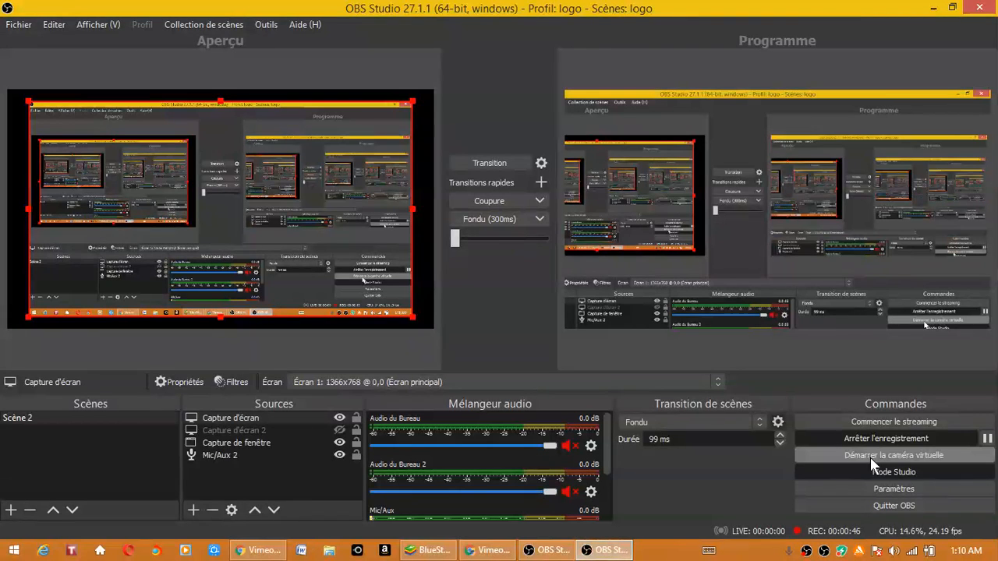
left_click(850, 437)
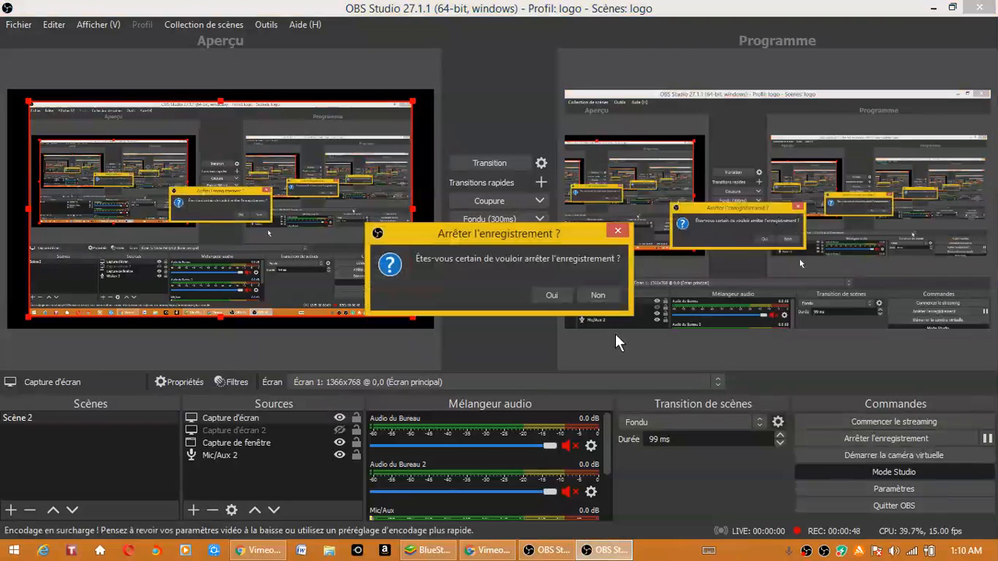
left_click(552, 294)
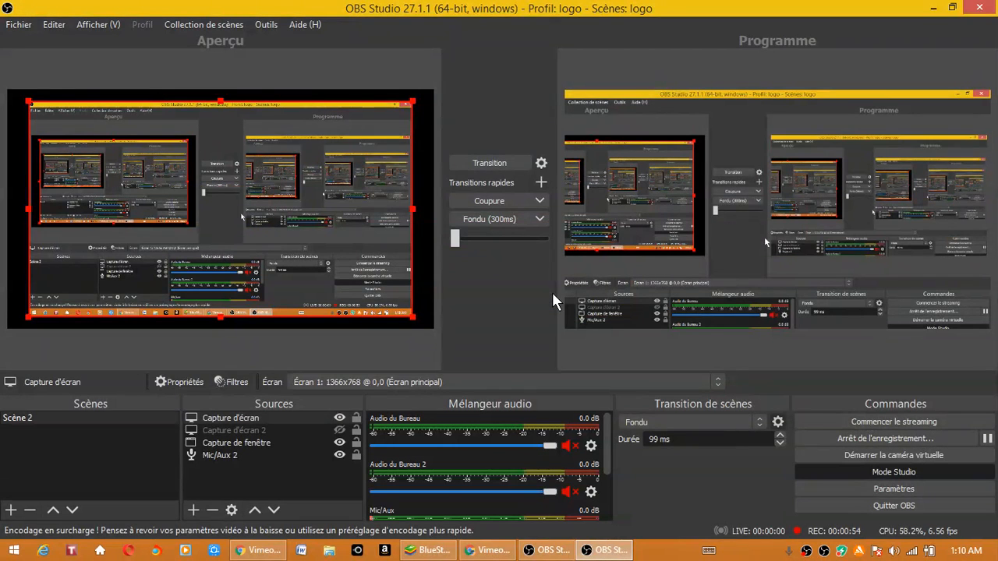
- Check the recording path in the output settings, and open that Videos folder on drive C: in File Explorer
left_click(854, 487)
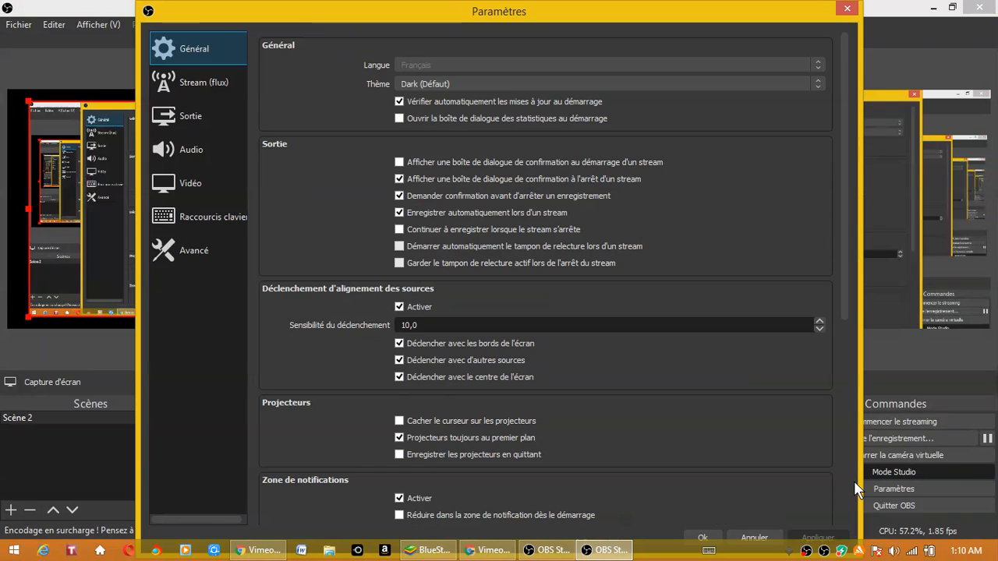
left_click(163, 117)
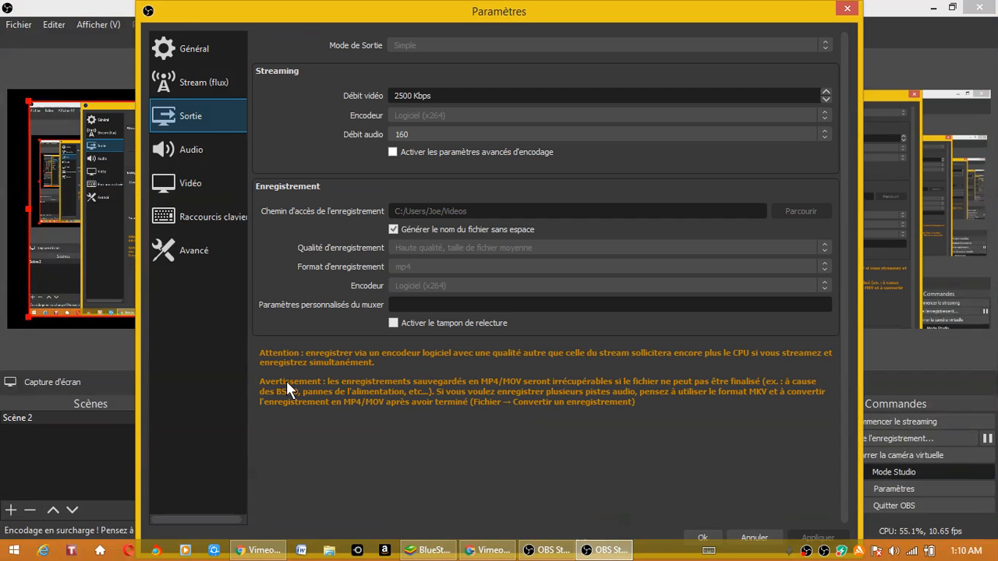
key("super+e")
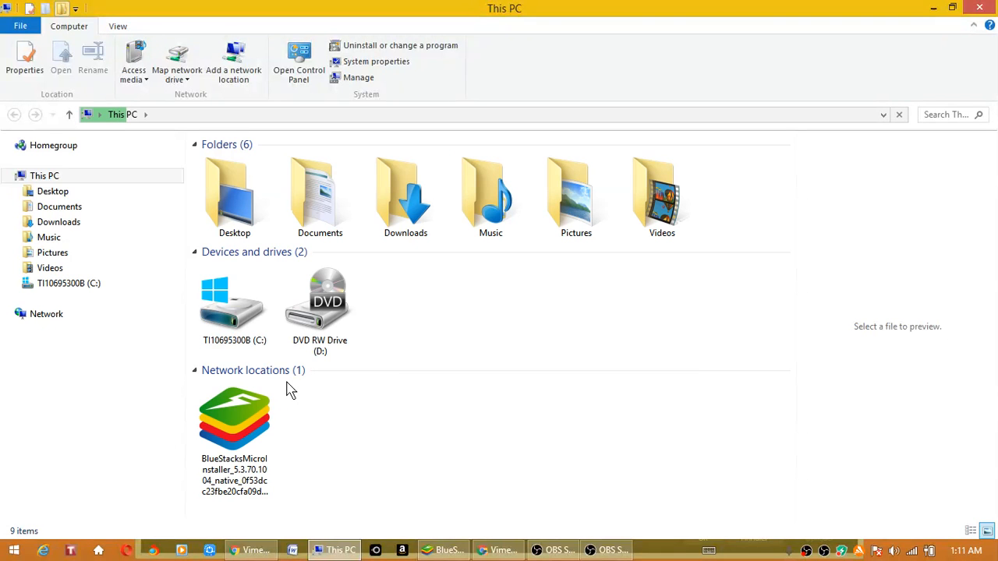
left_click(84, 287)
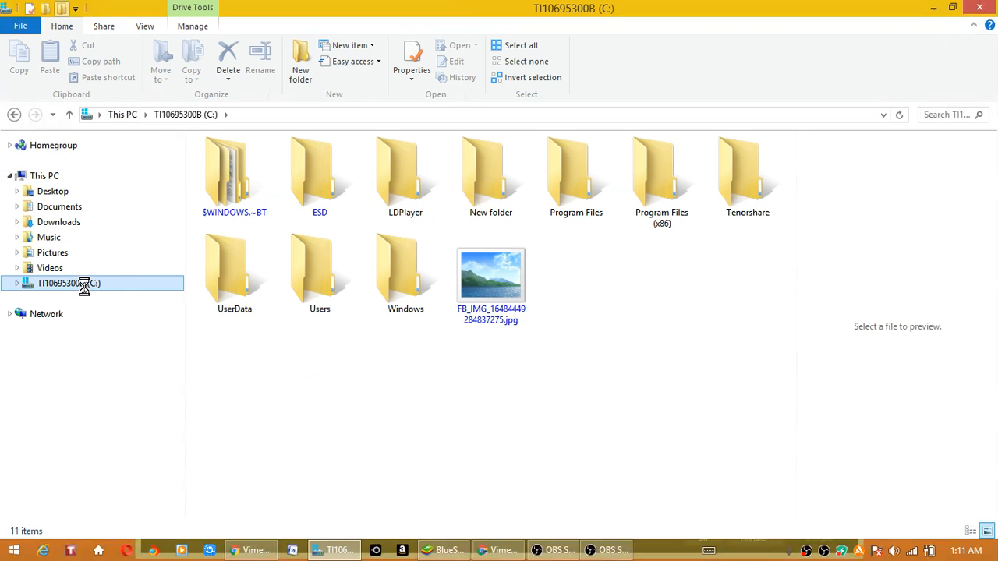
left_click(308, 287)
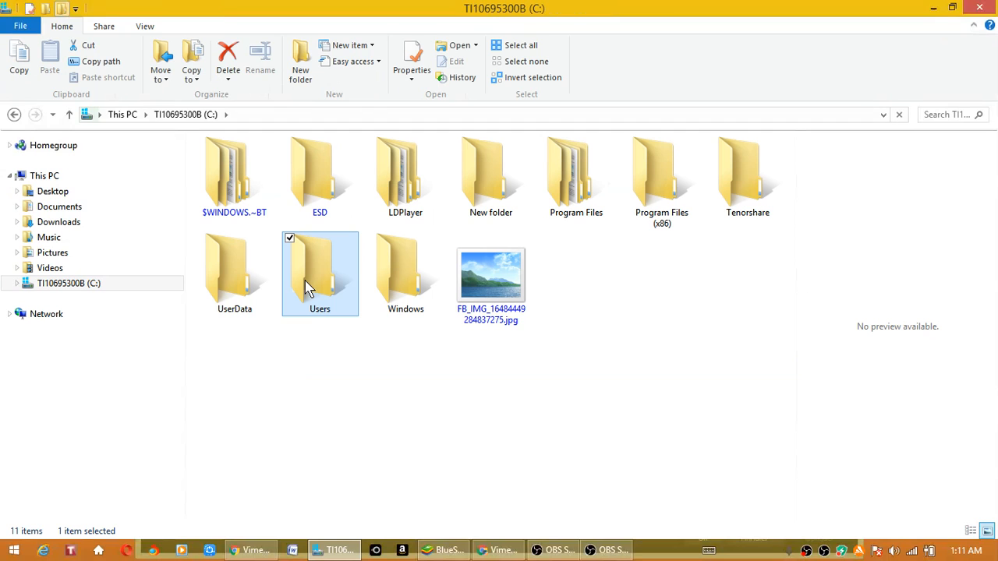
double_click(308, 287)
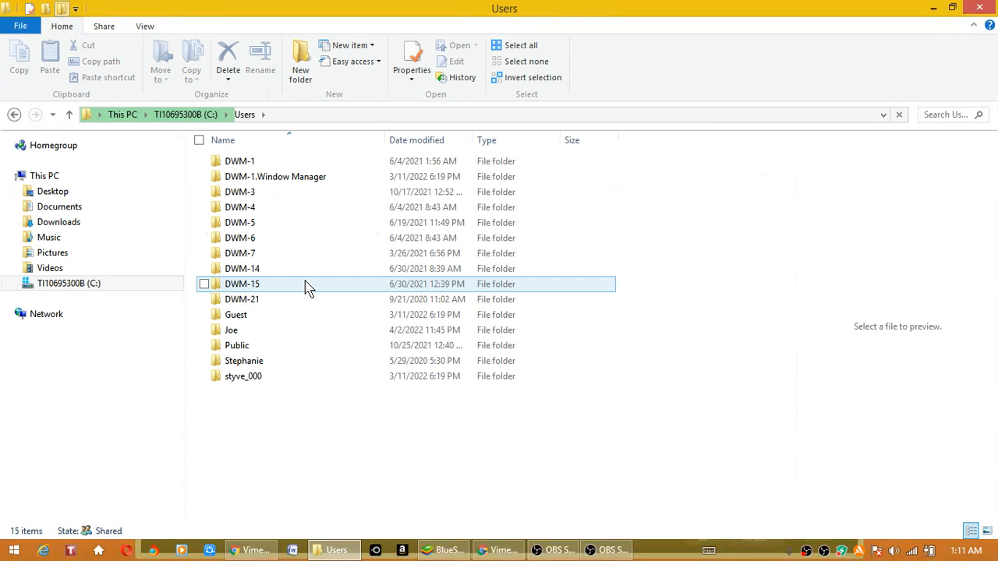
left_click(293, 329)
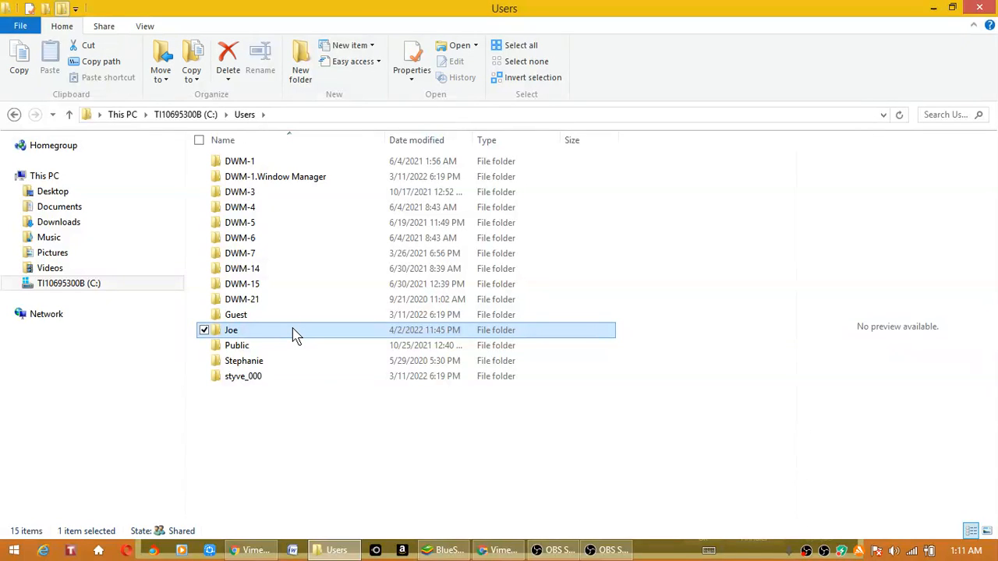
double_click(309, 337)
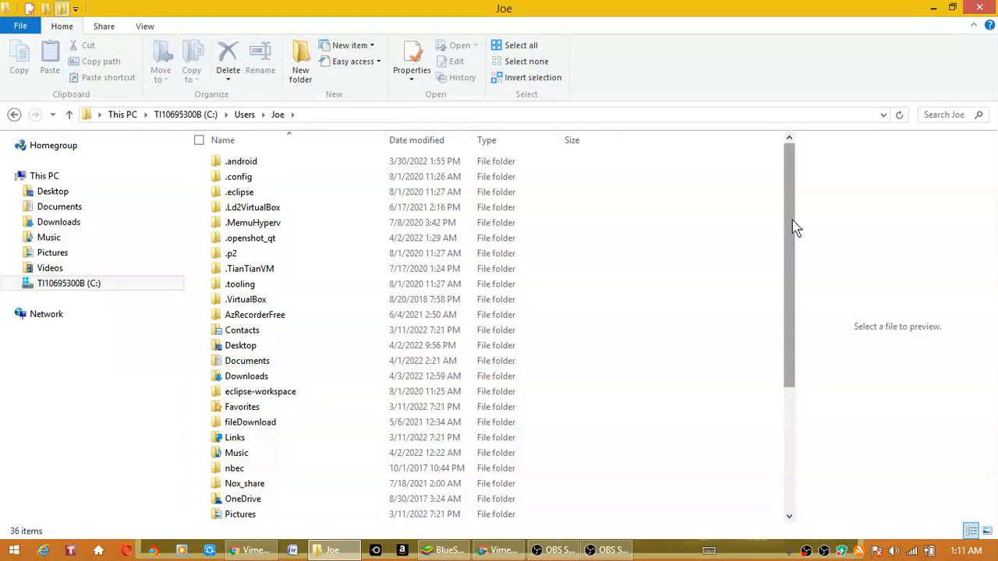
left_click_drag(796, 228, 788, 312)
left_click(420, 429)
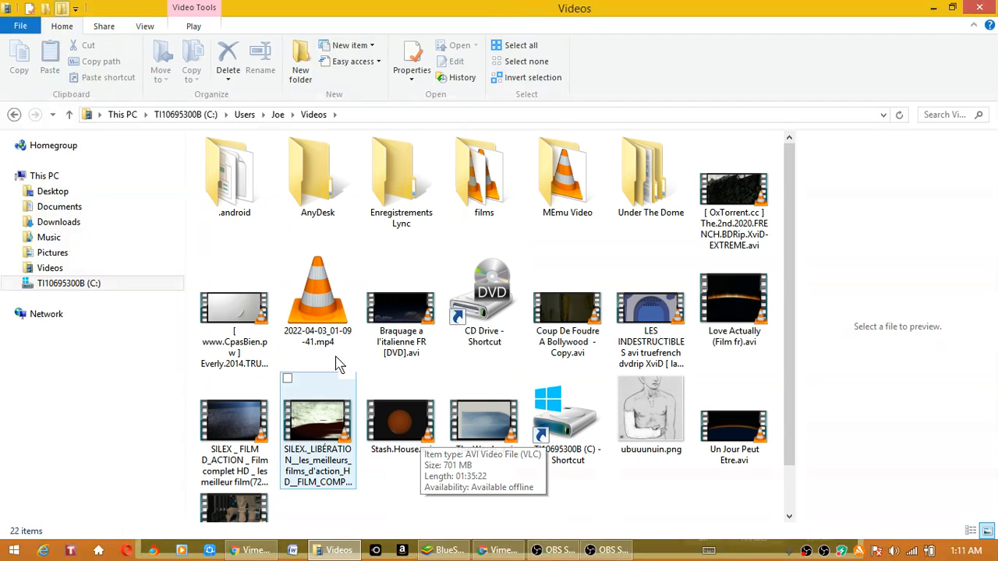
- Try to play the recorded file 2022-04-03_01-09-41.mp4 from the Videos folder
left_click(306, 320)
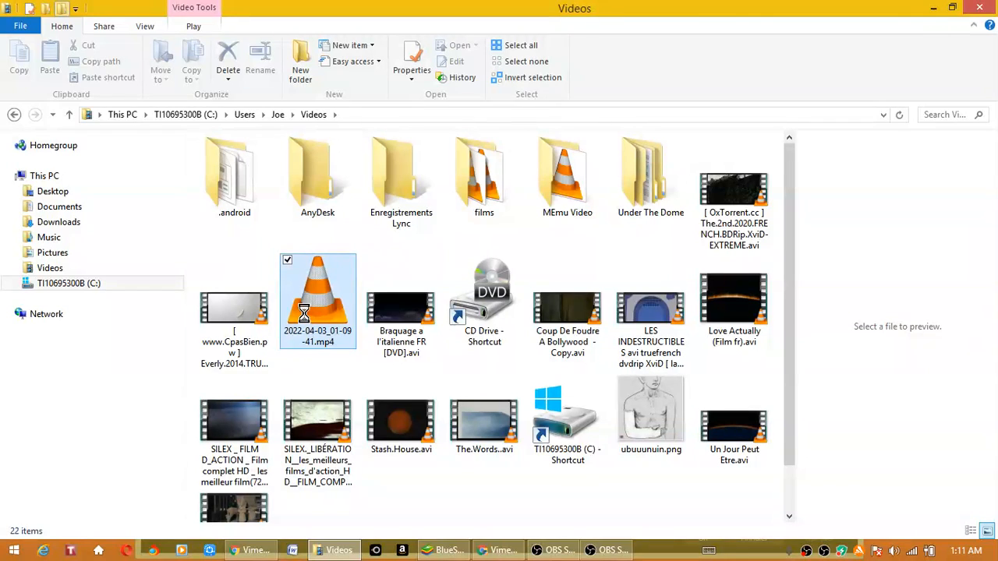
right_click(306, 320)
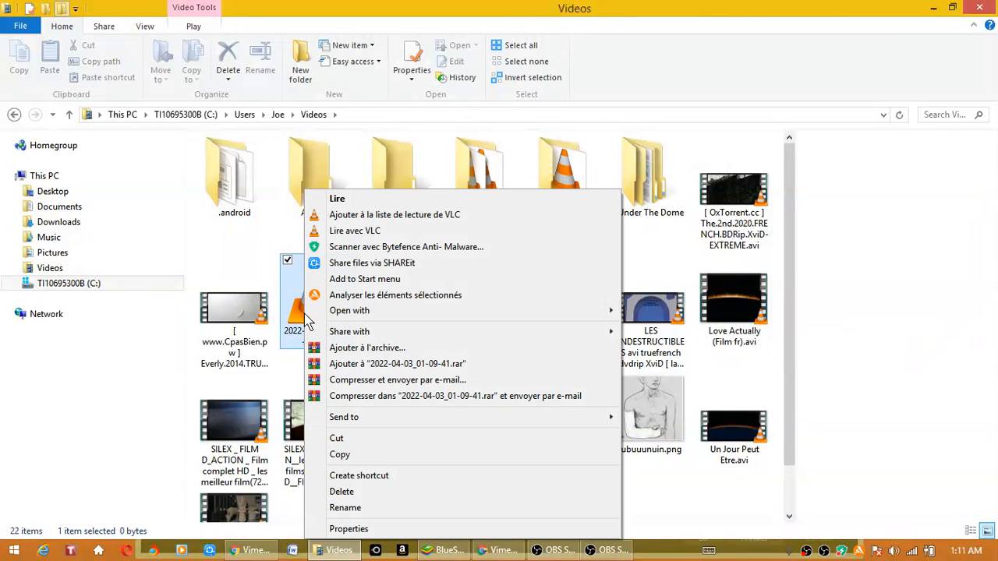
left_click(347, 201)
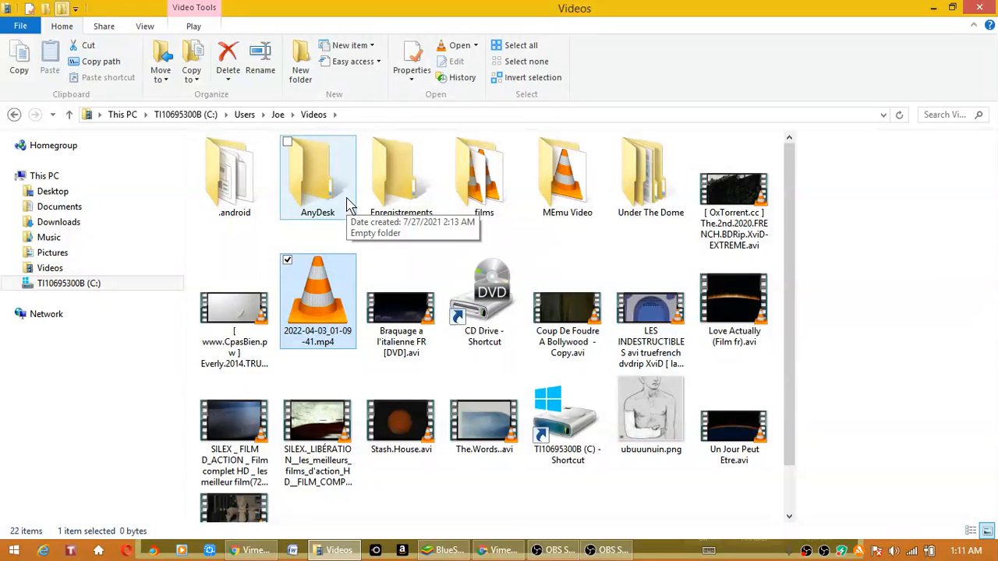
- Switch back to the recording OBS Studio window and close its settings without changing anything
left_click(629, 551)
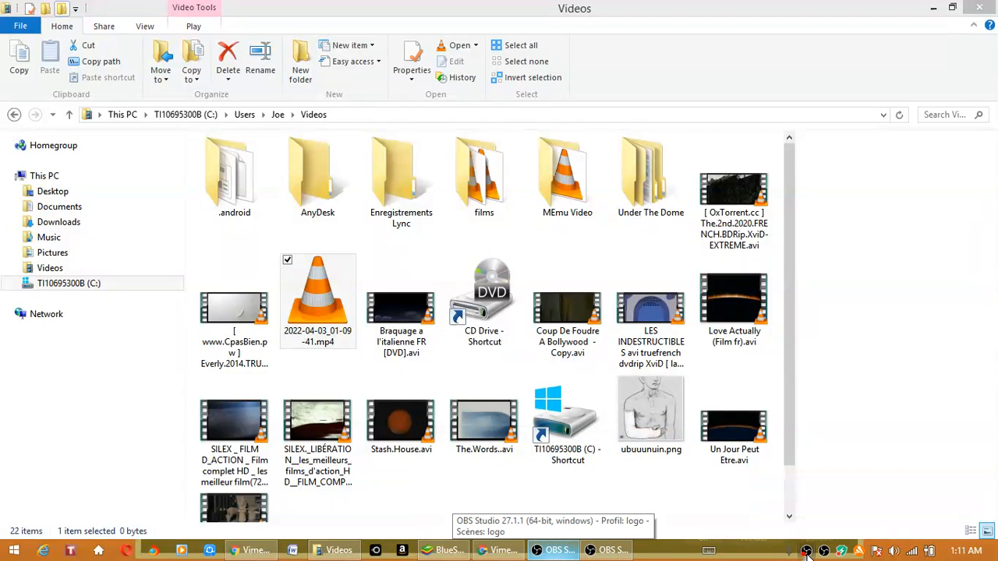
left_click(600, 555)
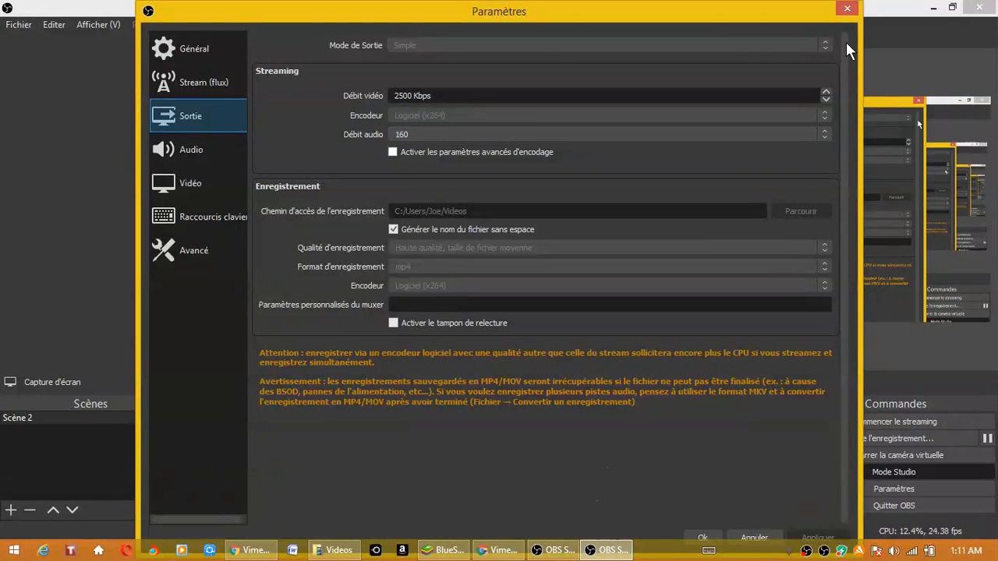
left_click(847, 8)
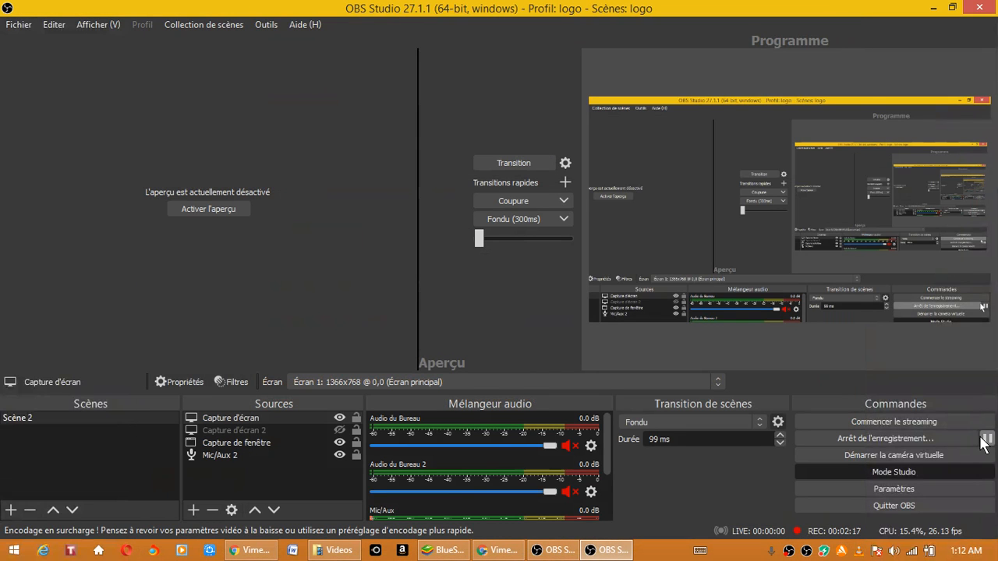
- Pause the running recording, and stop it with confirmation so that the video file is saved
left_click(987, 440)
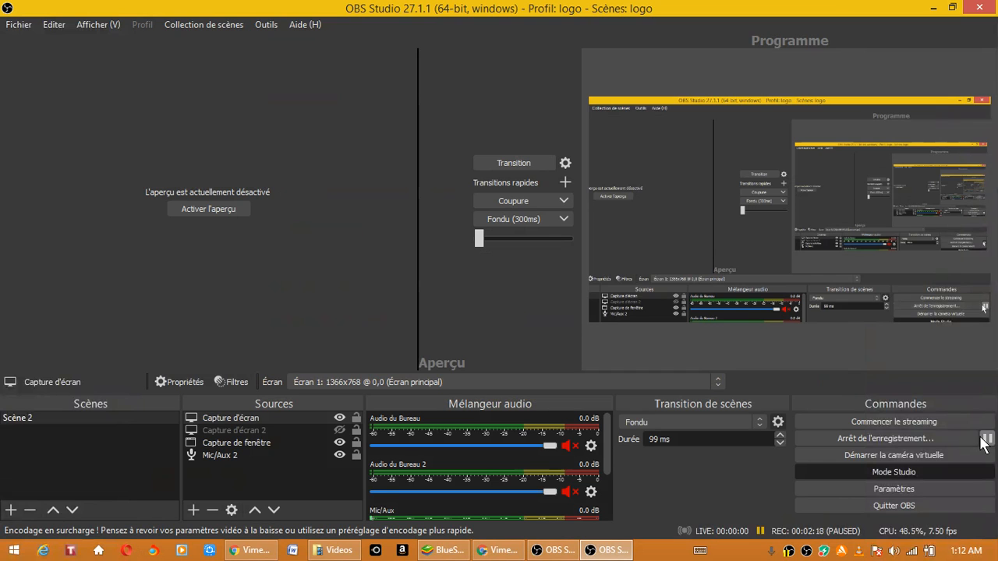
left_click(981, 439)
left_click(557, 301)
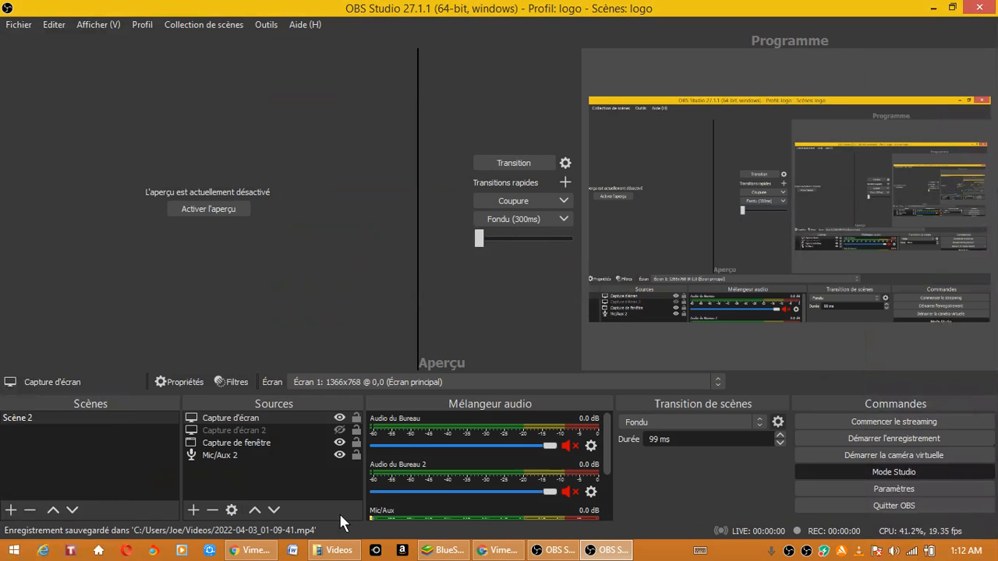
- Switch to the open VLC window and try to start playback of 2022-04-03_01-09-41.mp4 from its playlist
mouse_move(346, 555)
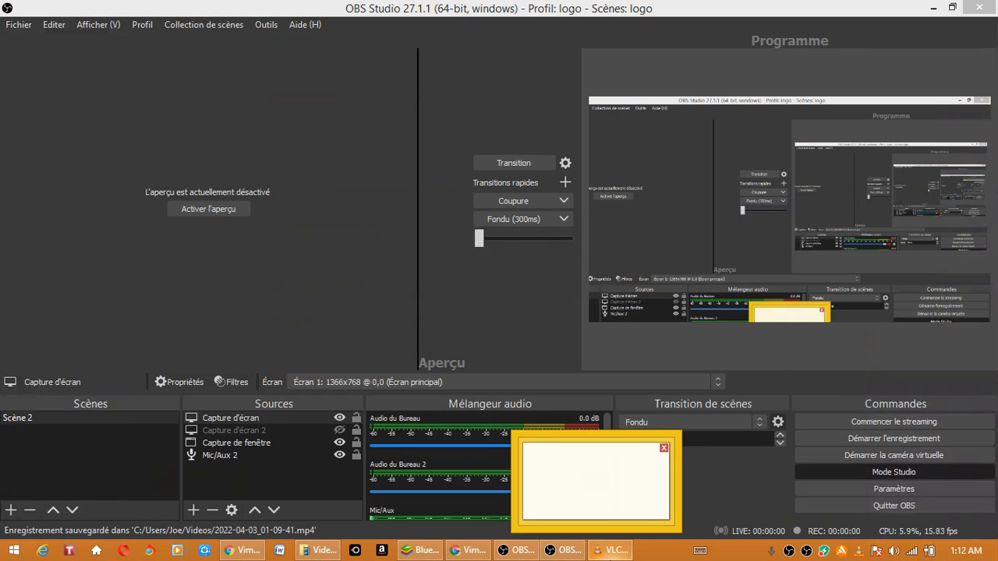
left_click(617, 557)
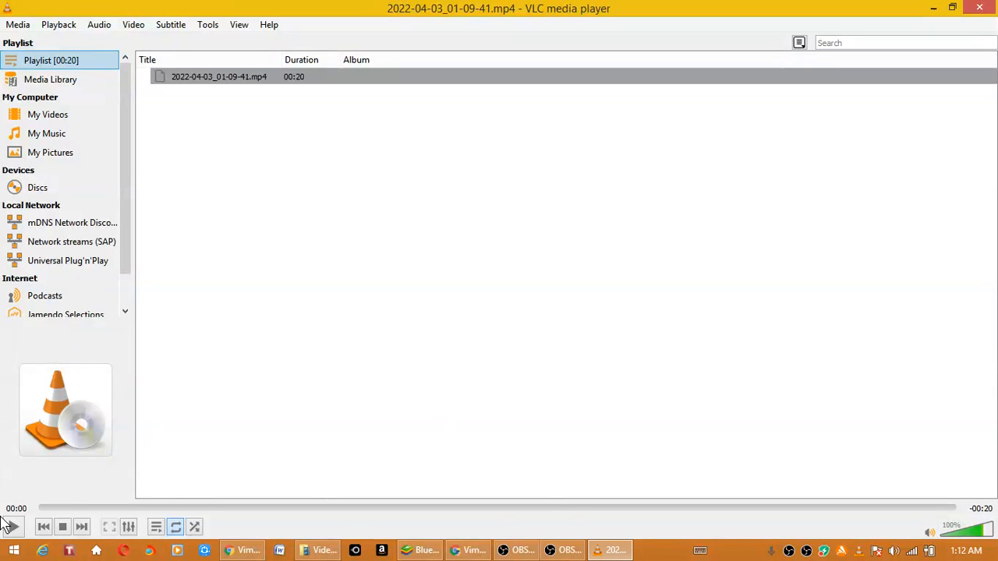
left_click(14, 528)
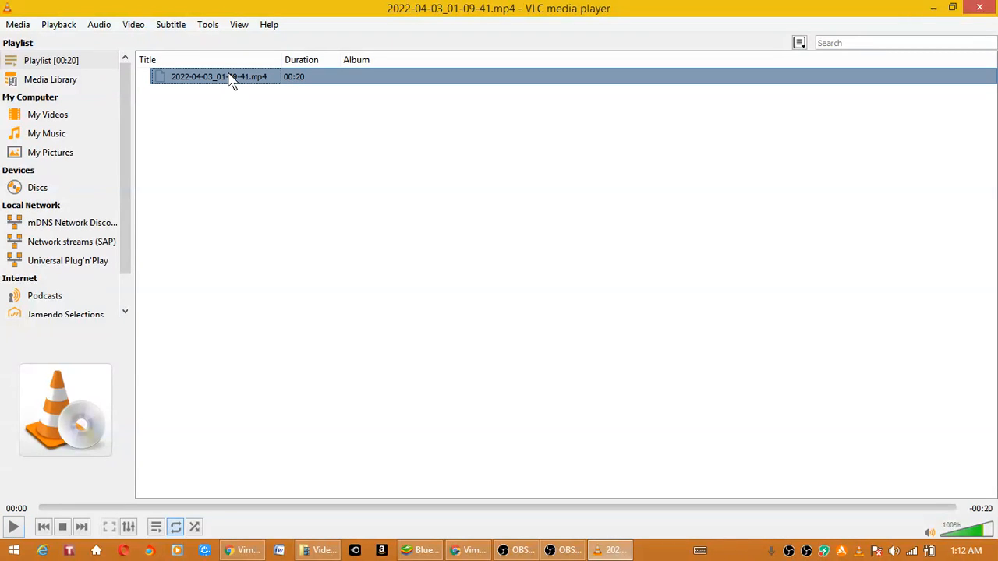
left_click(324, 79)
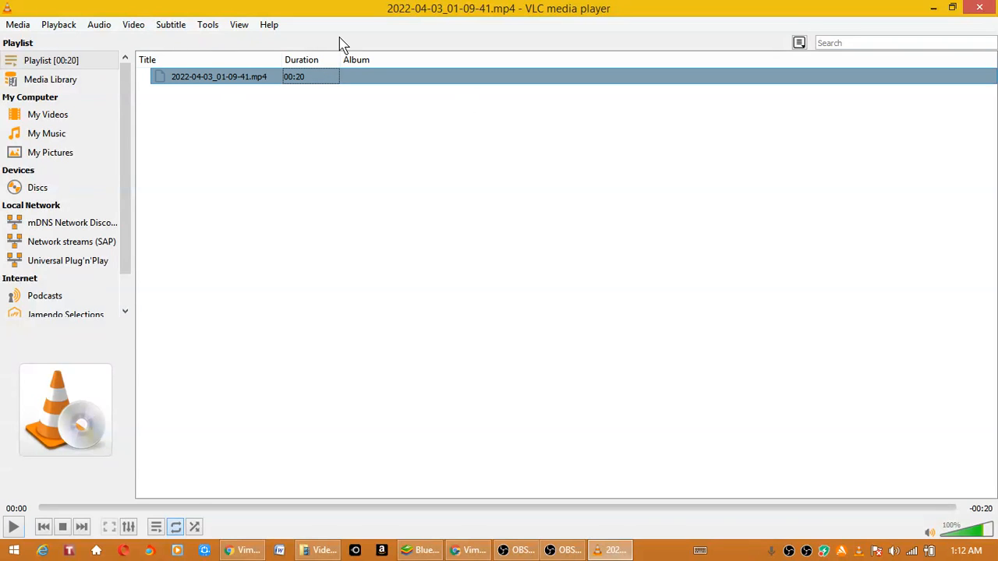
- Return to the Videos folder in File Explorer and play 2022-04-03_01-09-41.mp4 in VLC
left_click(377, 550)
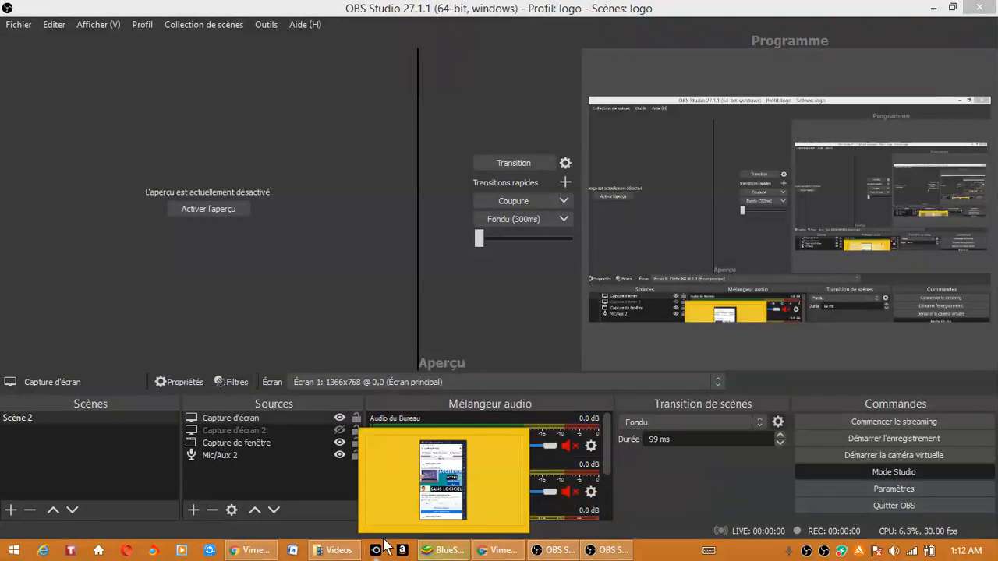
left_click(339, 551)
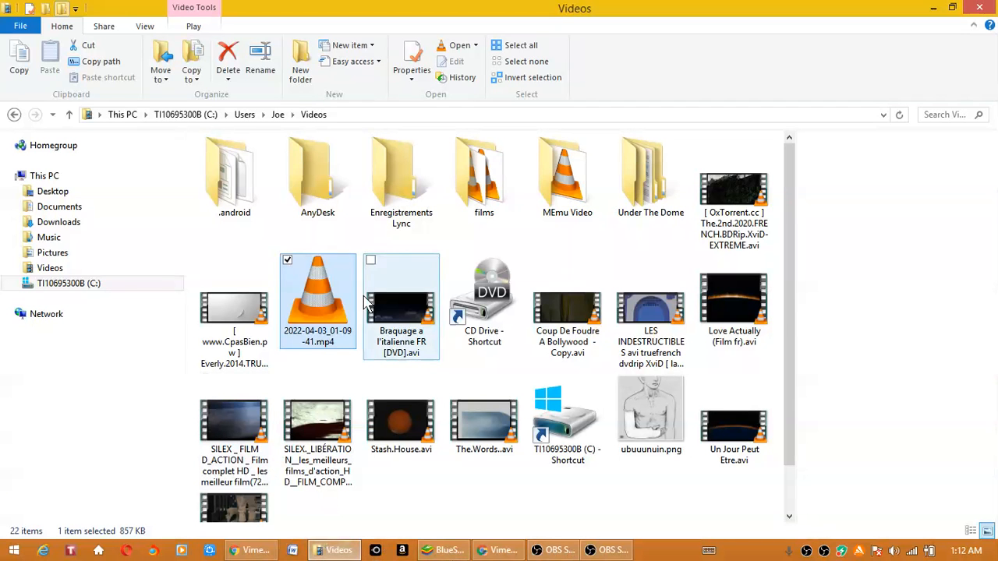
left_click(538, 244)
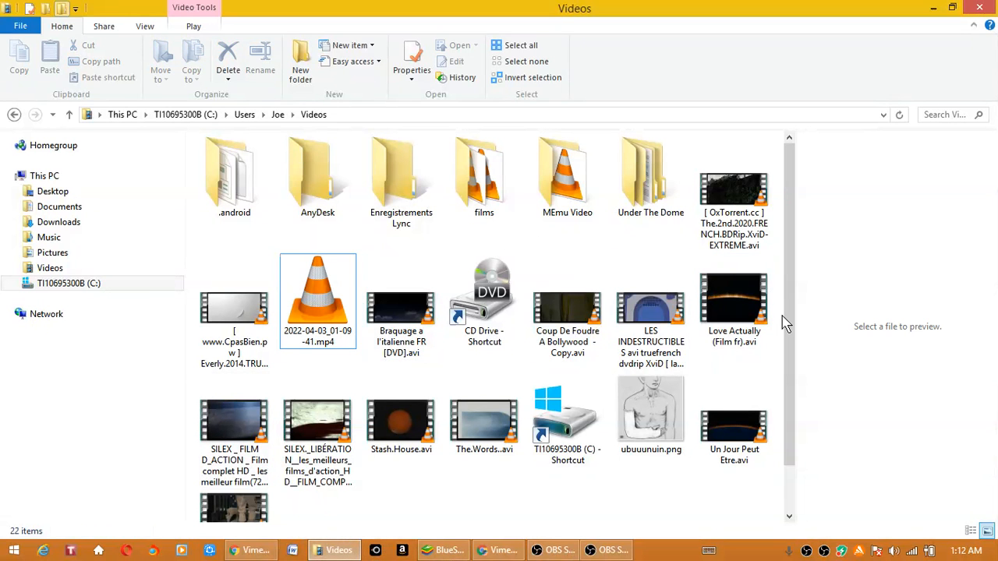
left_click_drag(788, 325, 788, 376)
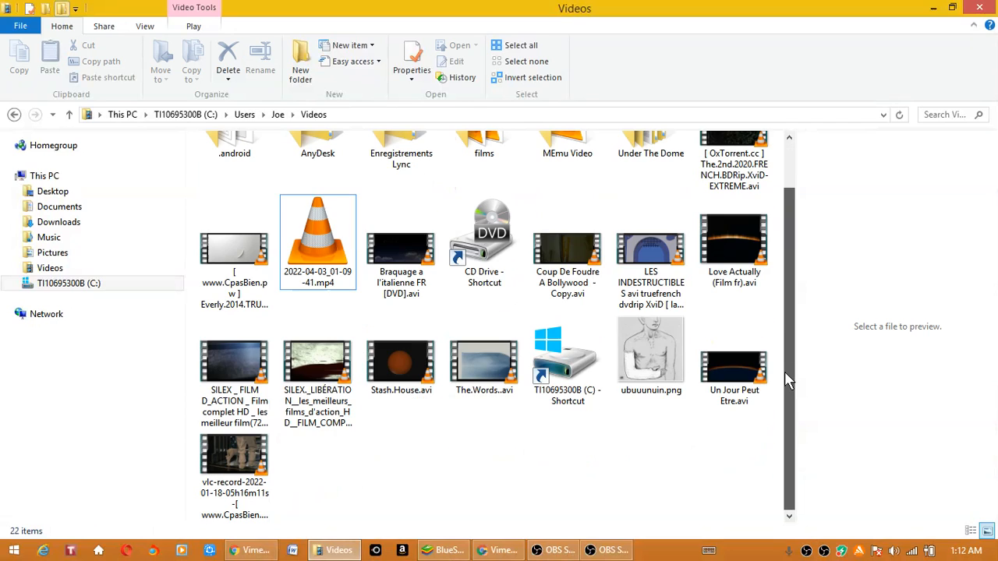
left_click(332, 227)
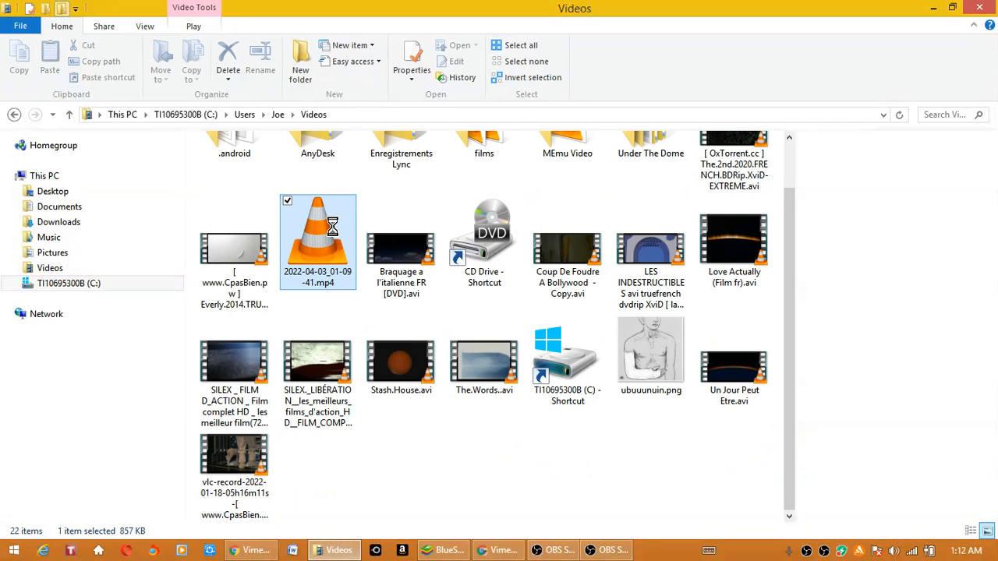
right_click(334, 228)
left_click(376, 199)
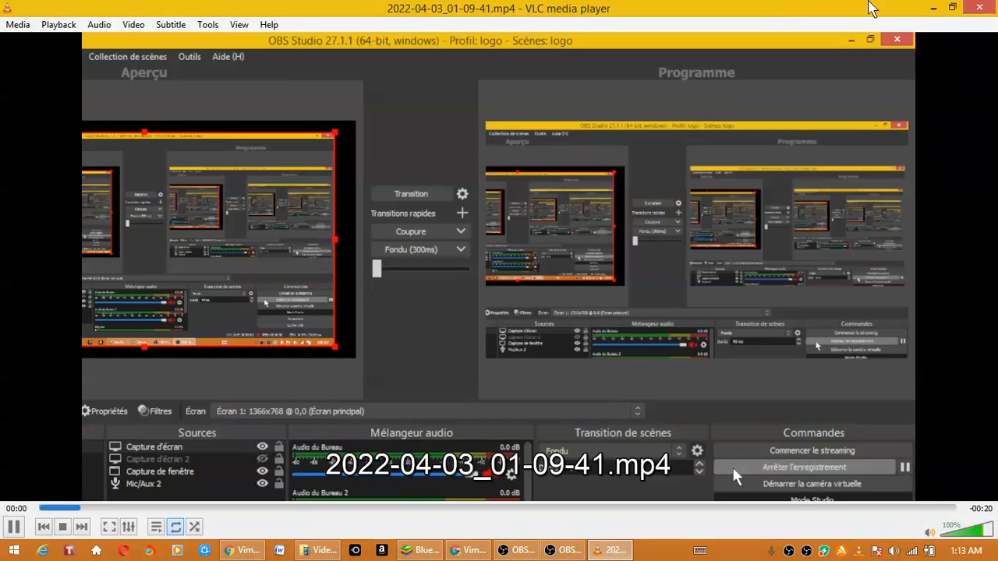
- Close the VLC player, the Videos folder and both OBS Studio windows
left_click(981, 8)
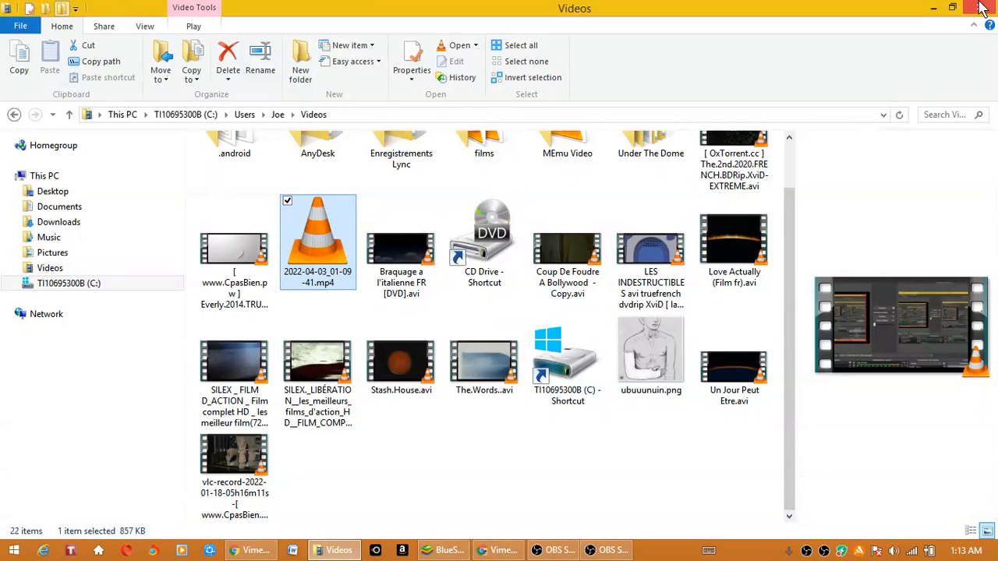
left_click(981, 8)
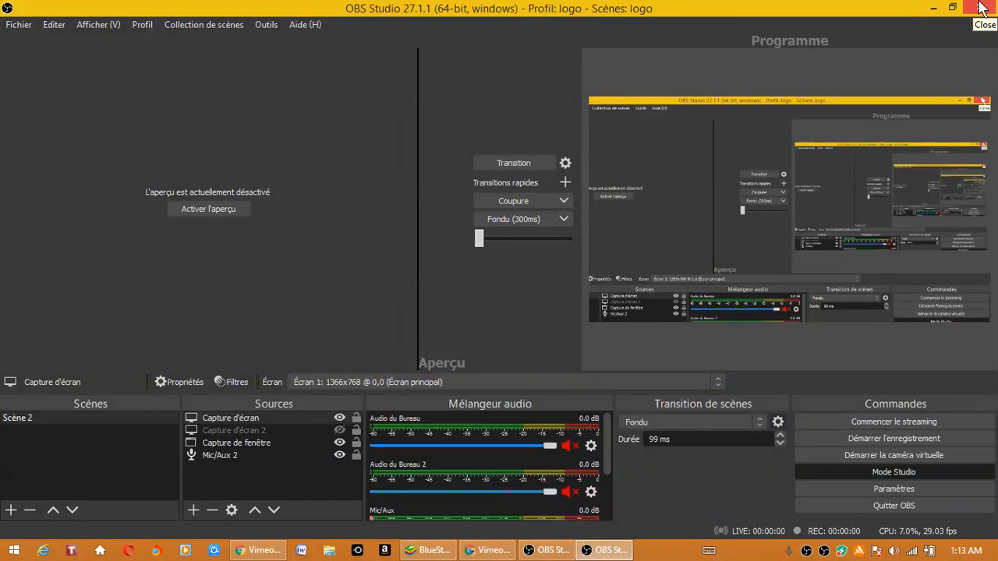
left_click(981, 8)
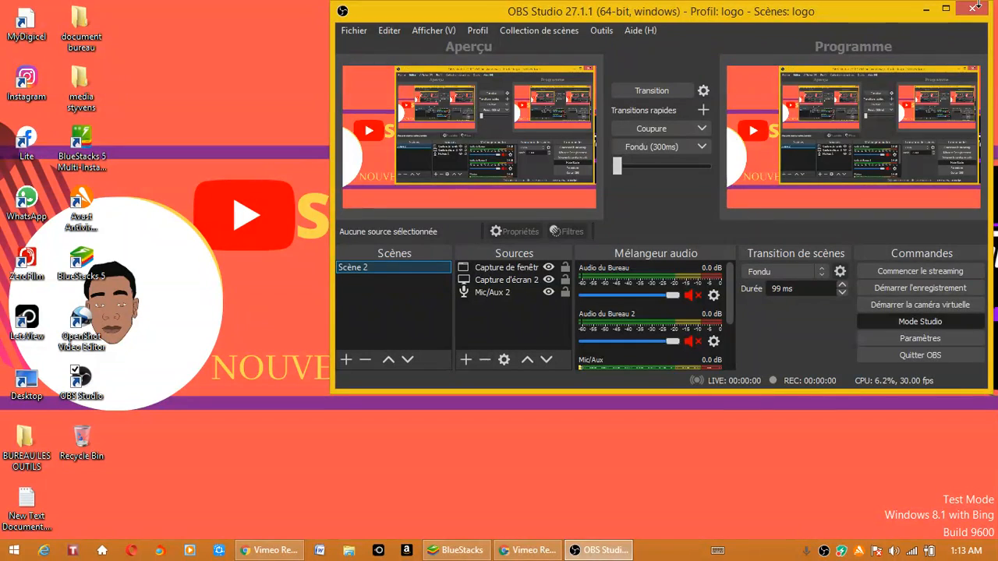
left_click(973, 9)
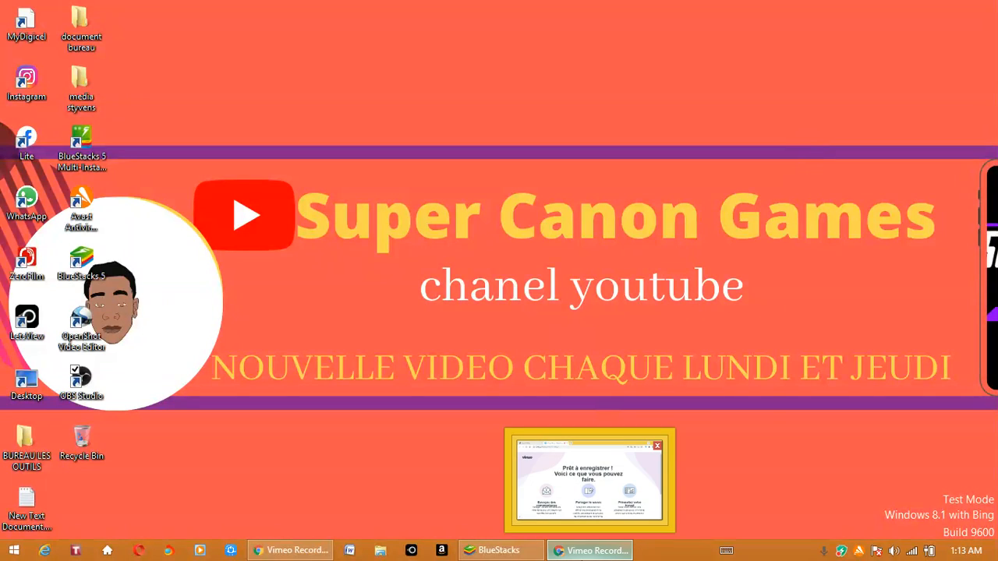
- Switch to the Chrome window showing Vimeo Record and search Google for "vimeo record chrome" in a new tab
left_click(585, 553)
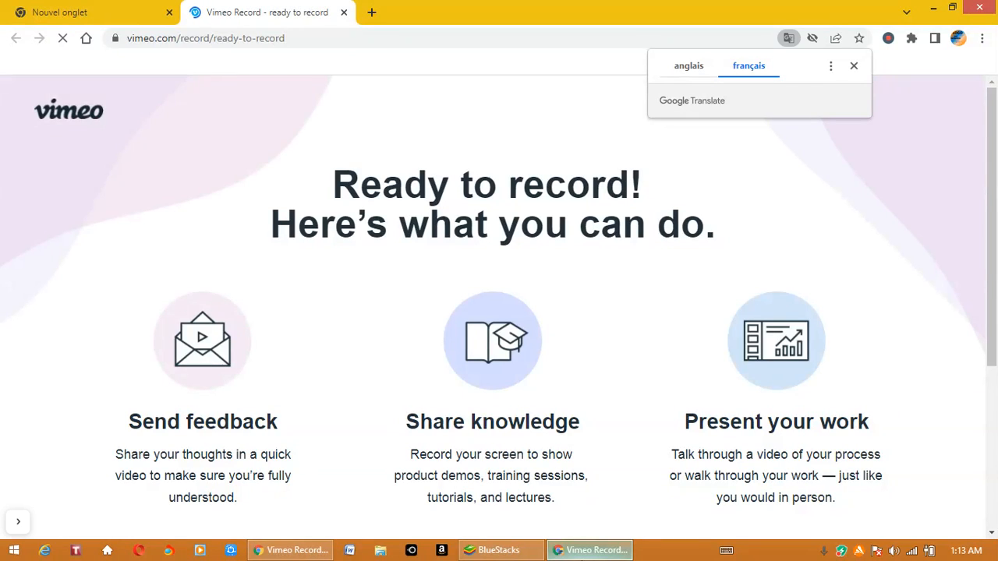
left_click(371, 13)
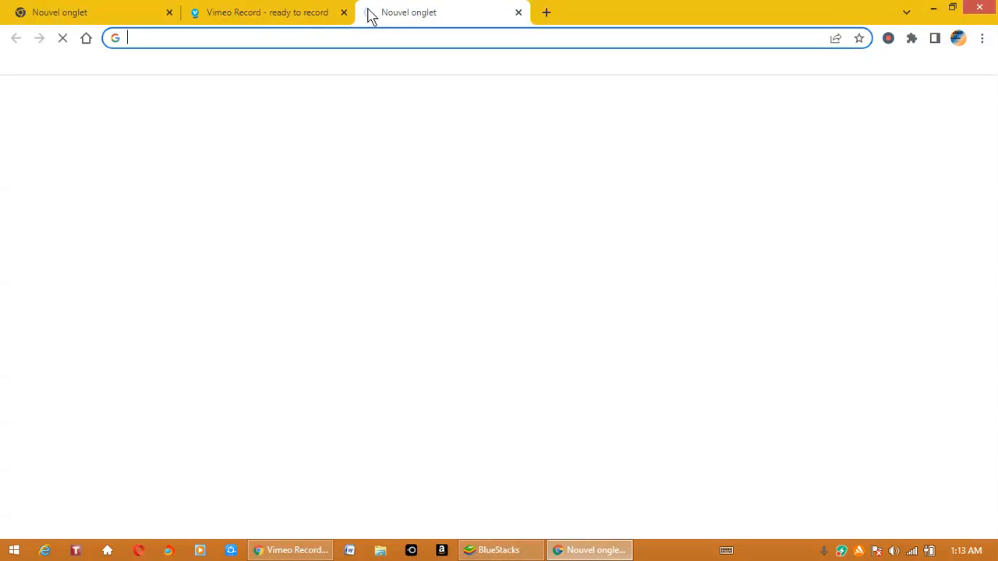
type("vide")
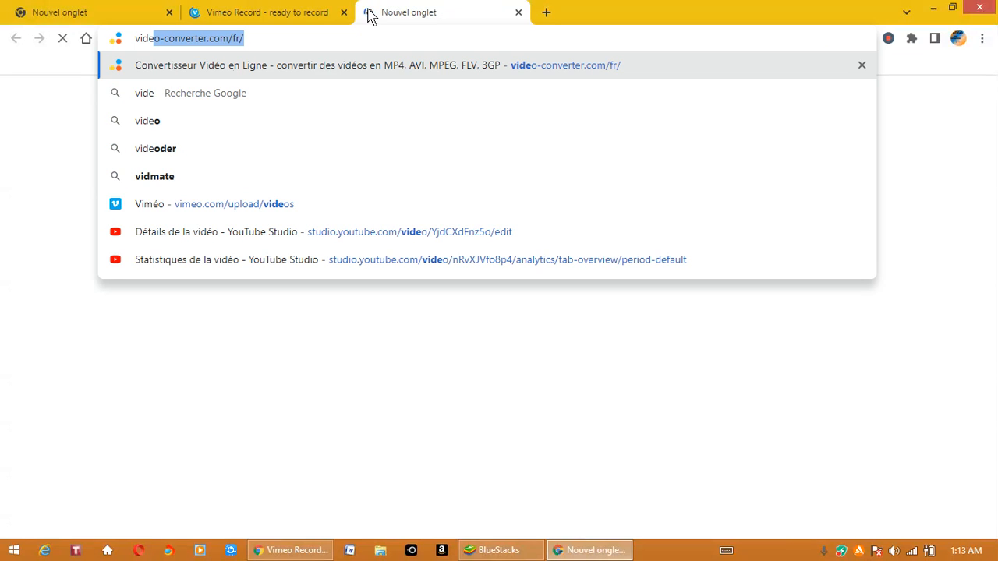
key("BackSpace")
key("BackSpace")
key("BackSpace")
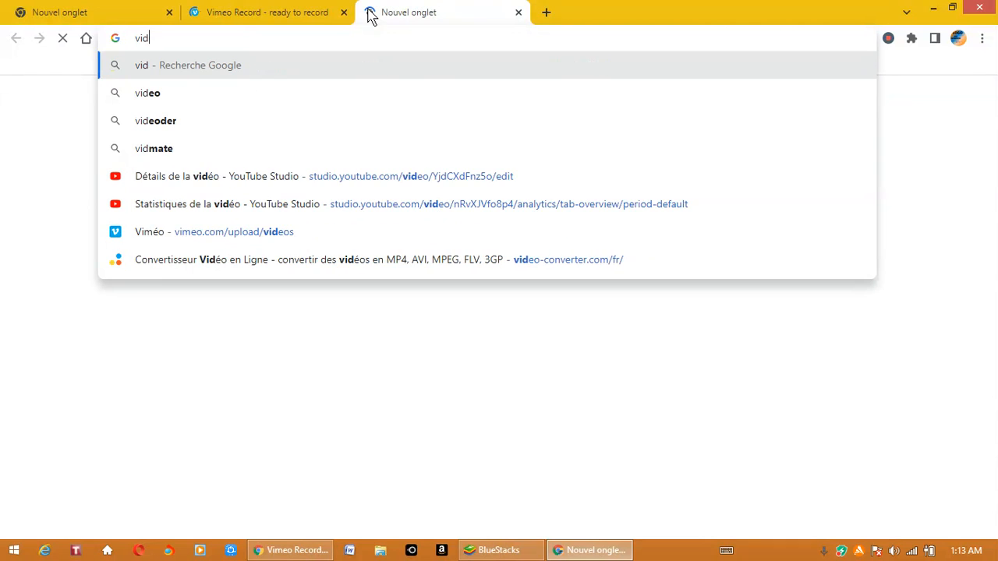
type("meo")
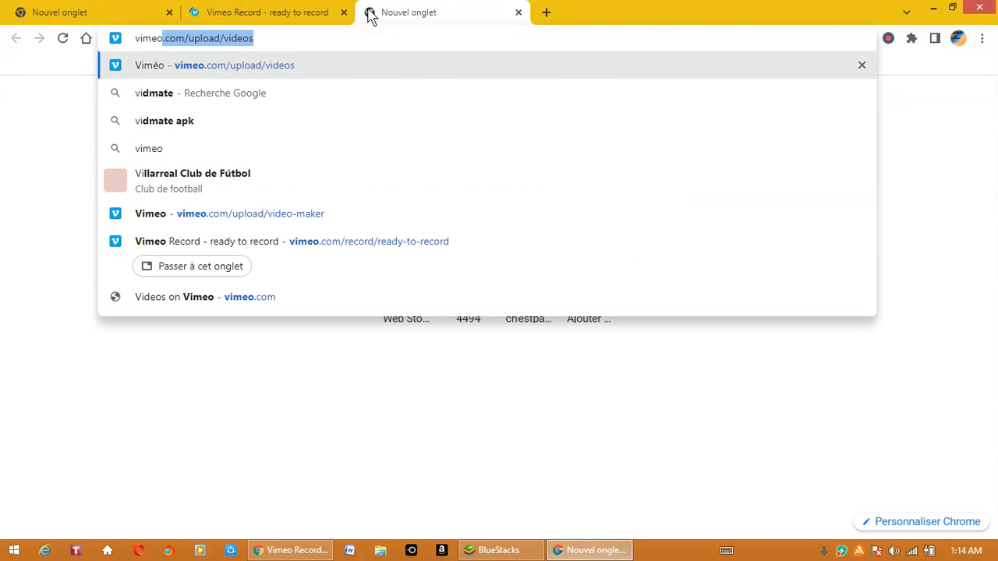
type(" re")
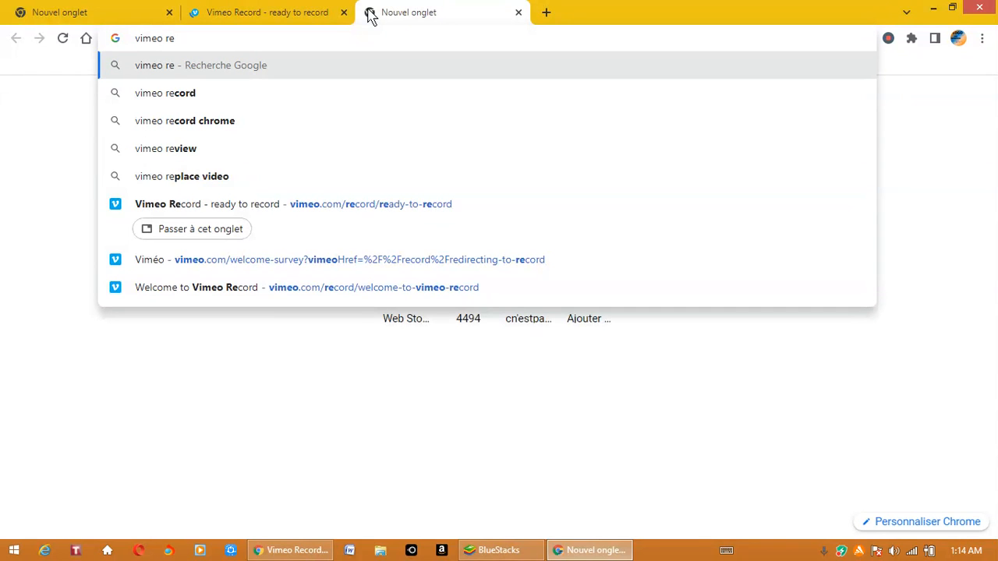
left_click(260, 133)
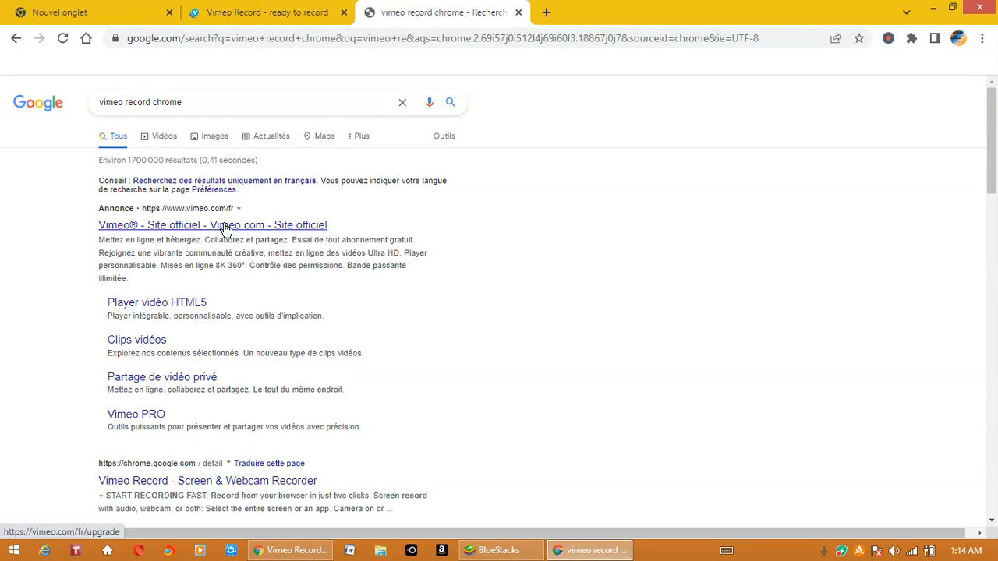
- Open the sponsored official Vimeo site result to view its subscription plans, and close that tab to return to the Vimeo Record page
left_click(225, 230)
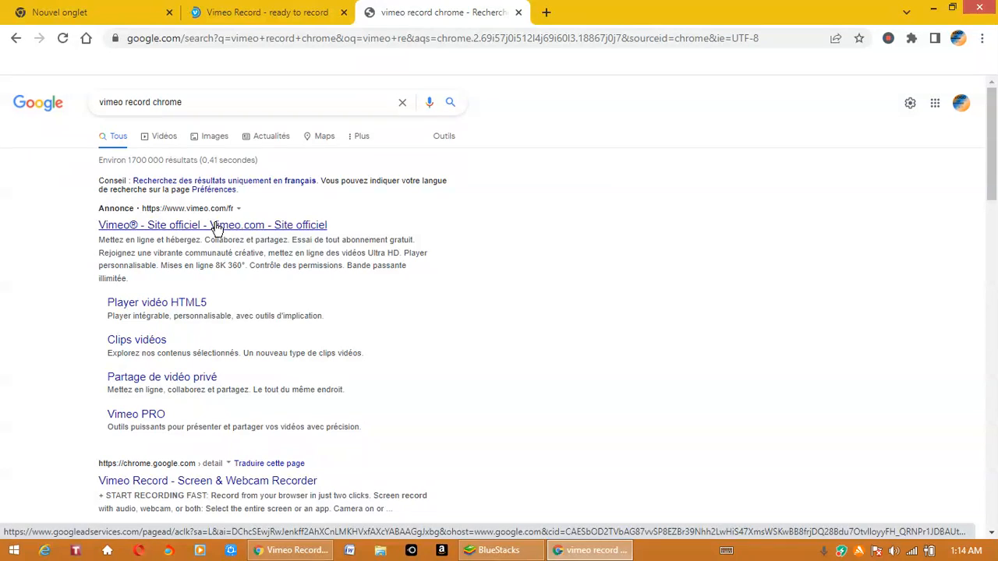
right_click(216, 229)
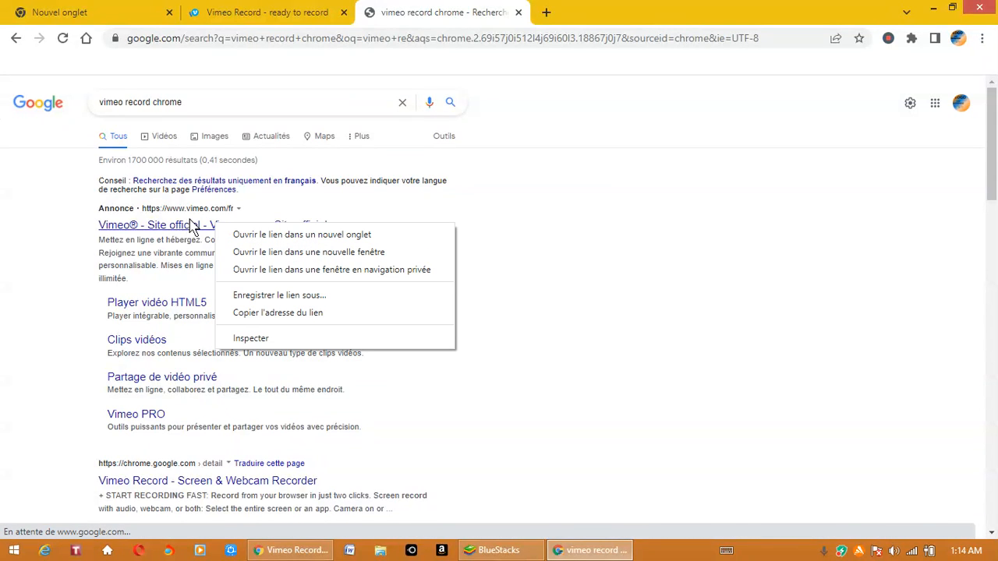
left_click(159, 230)
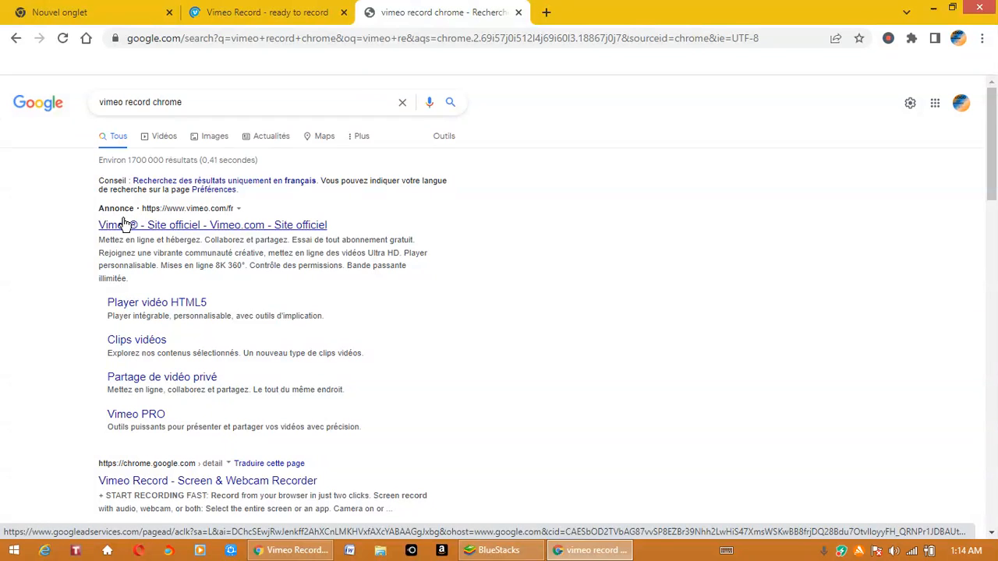
left_click(216, 10)
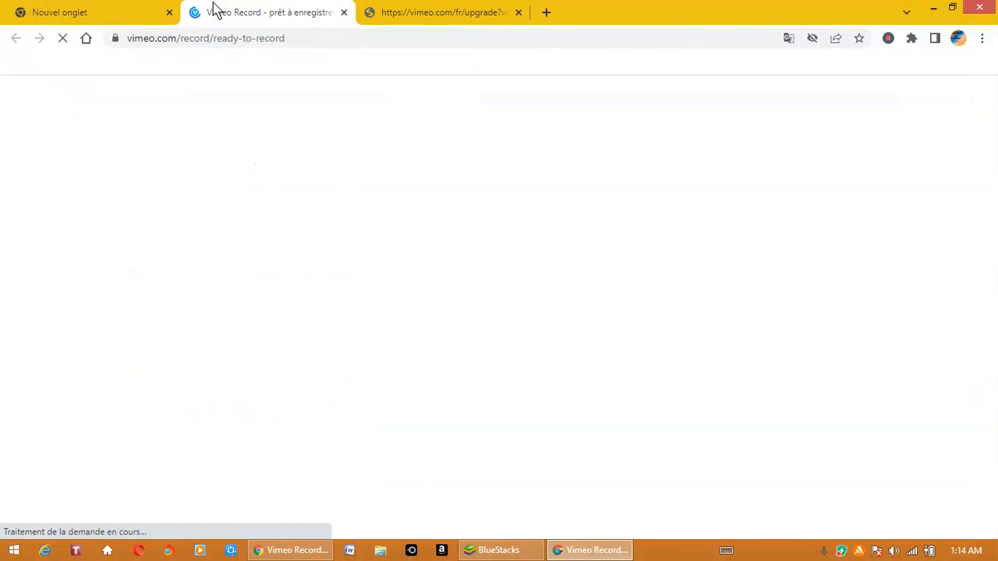
left_click(473, 14)
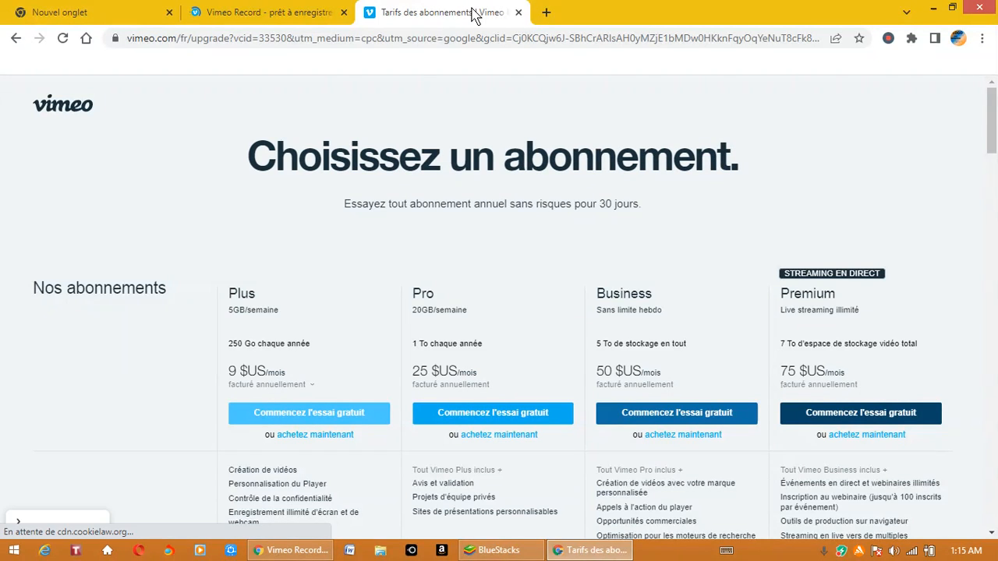
left_click(519, 12)
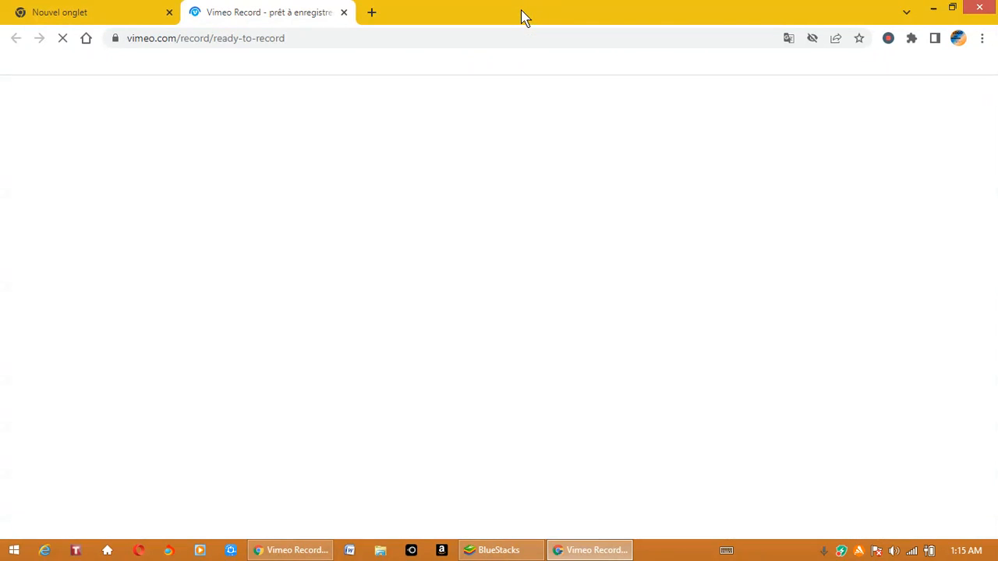